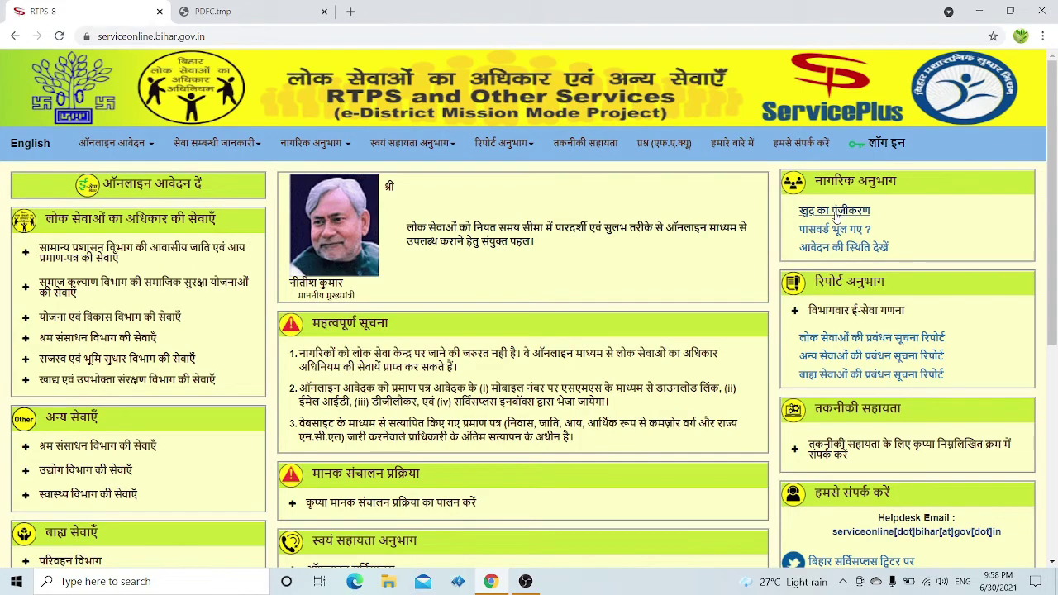
- Open the citizen self-registration form, review its required fields and captcha, and close it
left_click(837, 217)
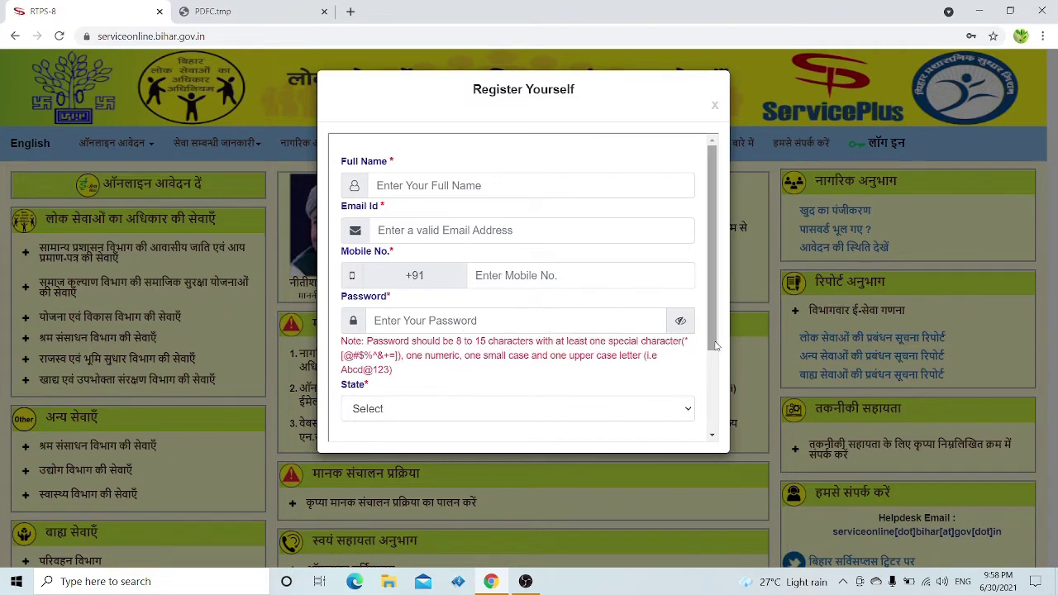
left_click_drag(714, 349, 713, 411)
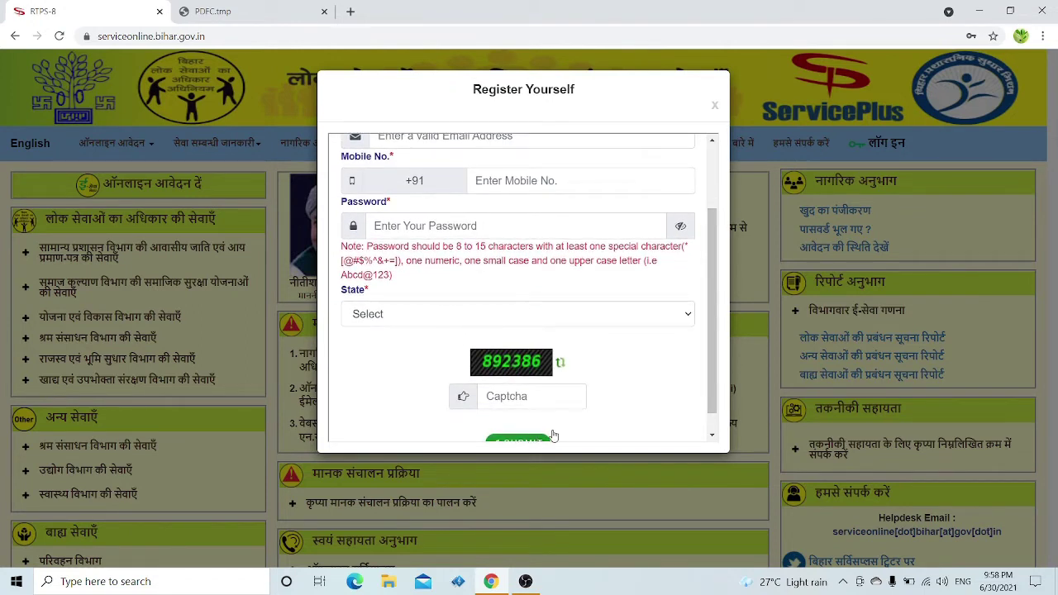
left_click_drag(715, 407, 706, 323)
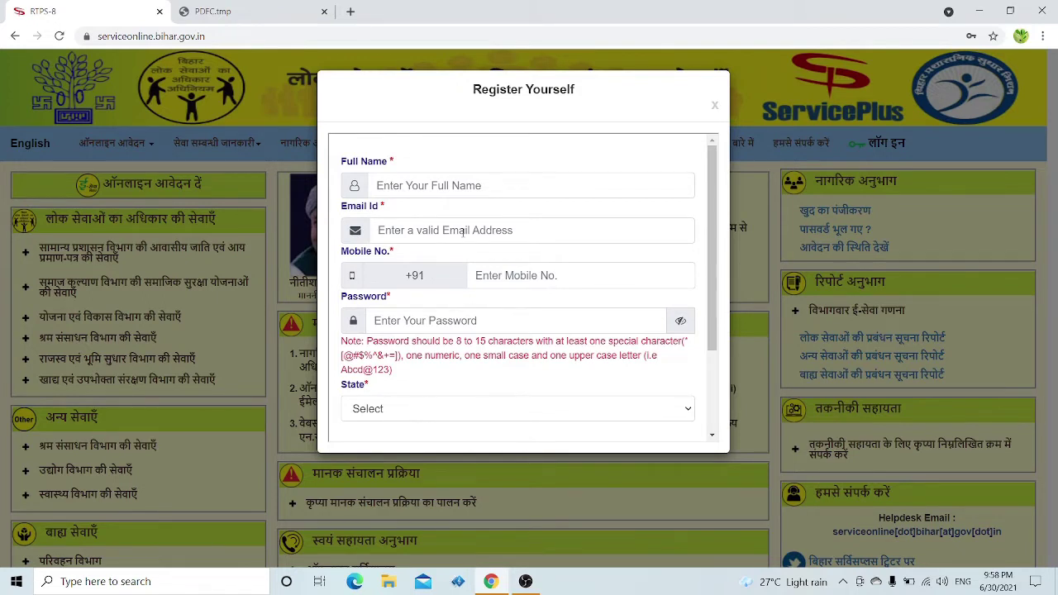
left_click(716, 109)
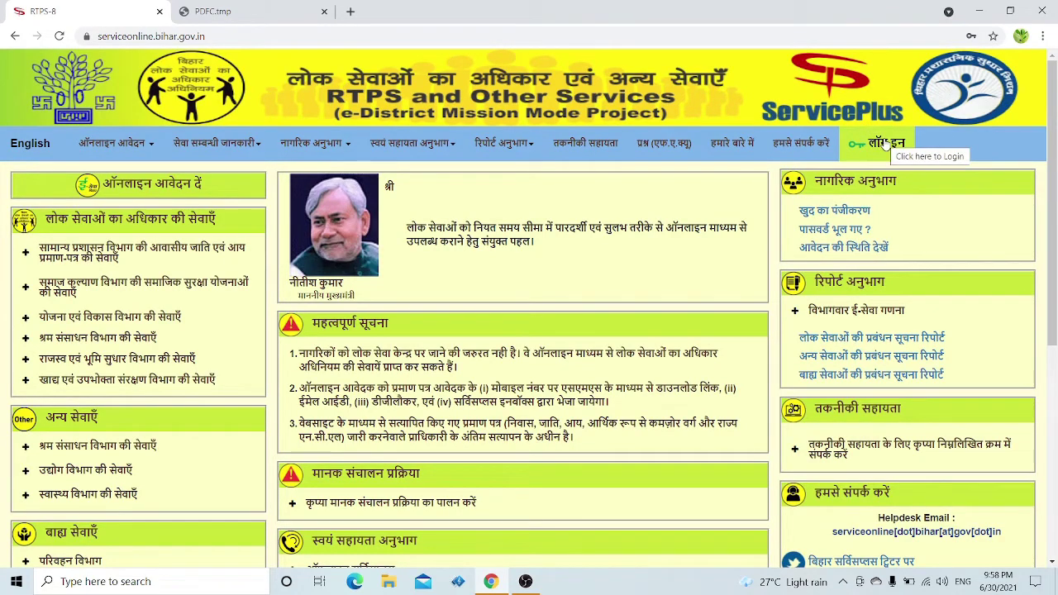
- Open the login form, proceed past the precautions notice, and log in to the ServicePlus account
left_click(887, 145)
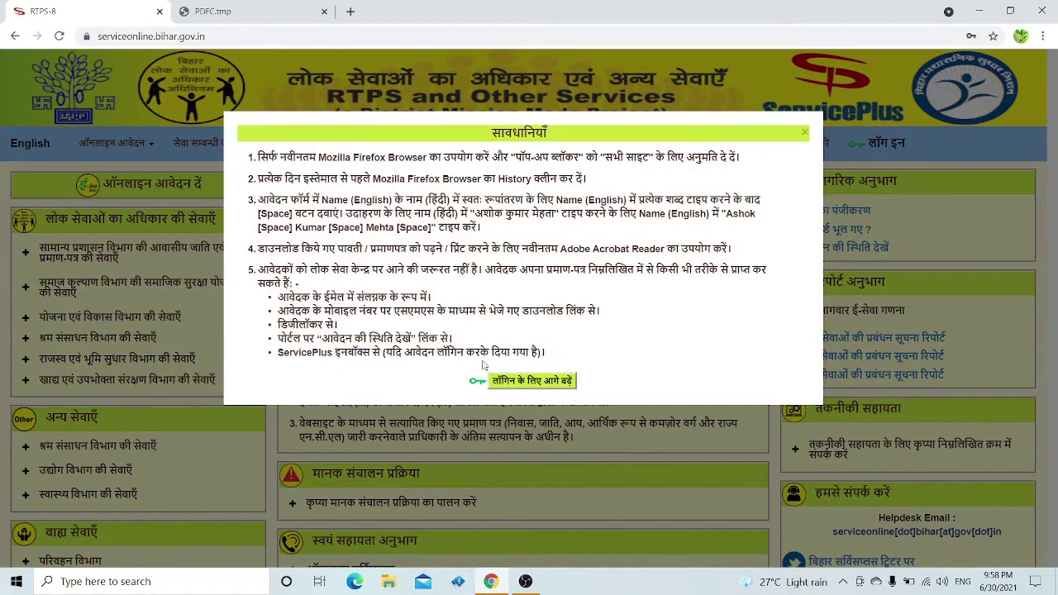
left_click(534, 383)
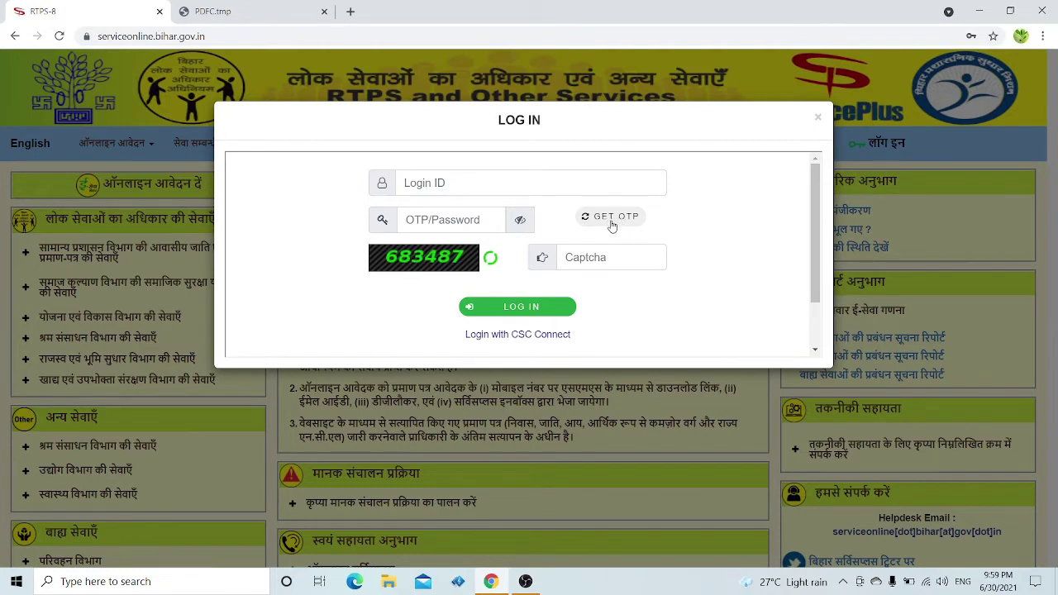
left_click(538, 313)
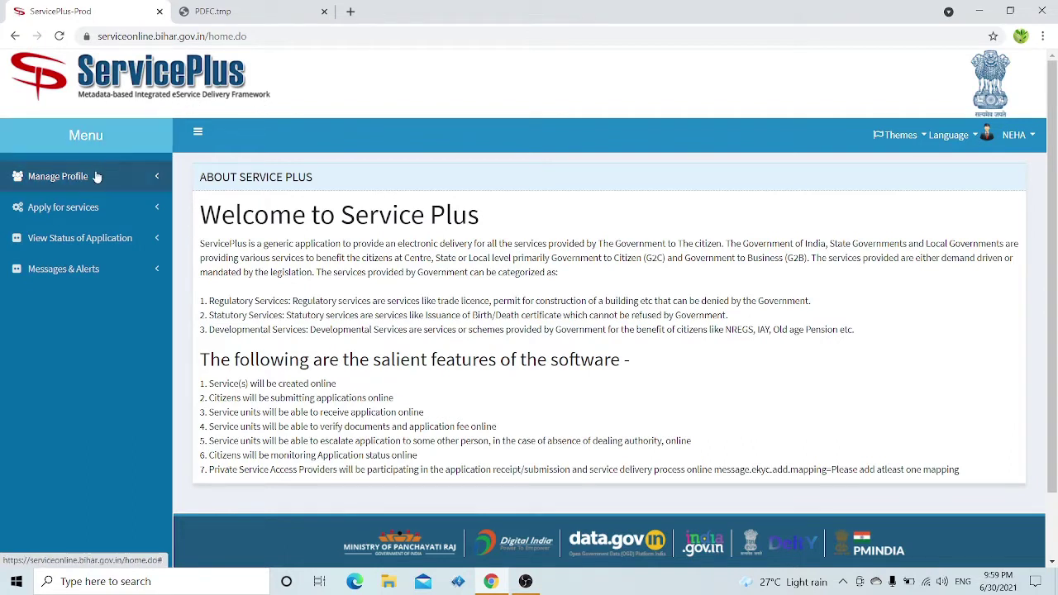
- Display all available services for Bihar with 100 entries per page
left_click(54, 214)
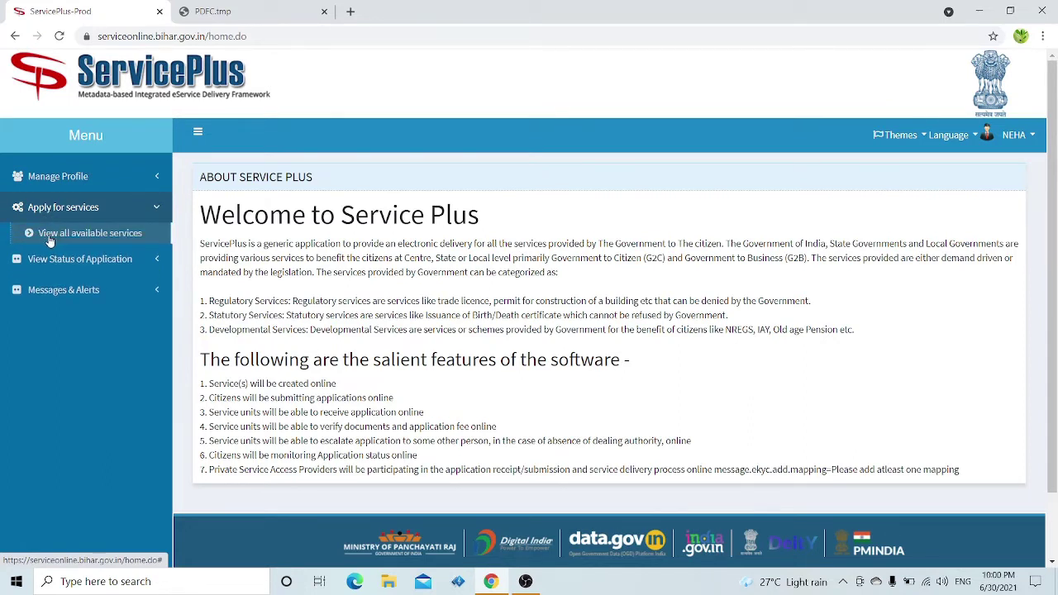
left_click(106, 236)
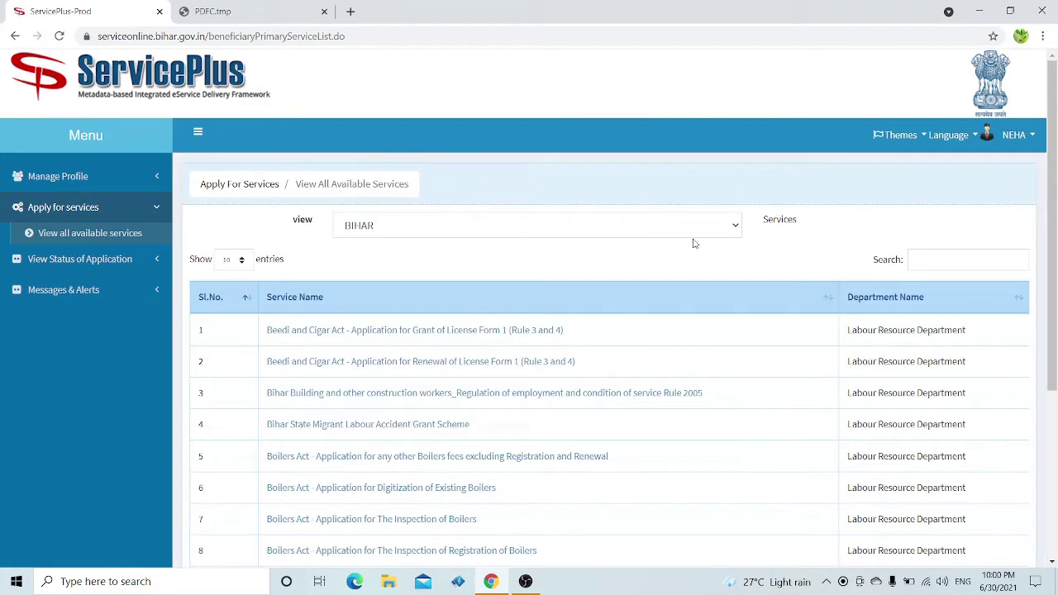
mouse_move(1056, 211)
left_mouse_down()
mouse_move(1056, 268)
mouse_move(1056, 208)
left_mouse_up()
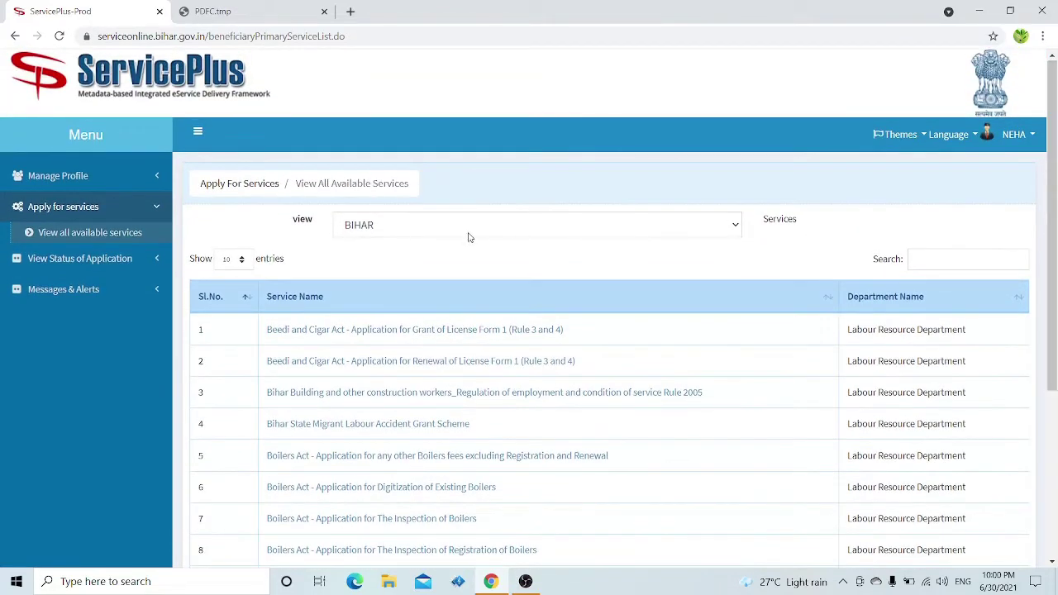
left_click(235, 263)
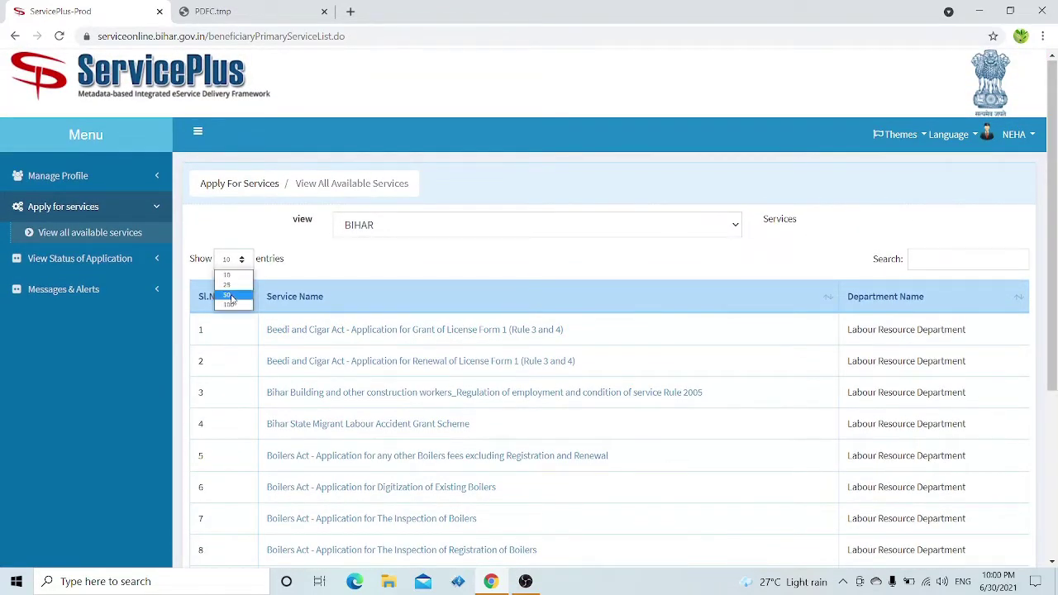
left_click(231, 306)
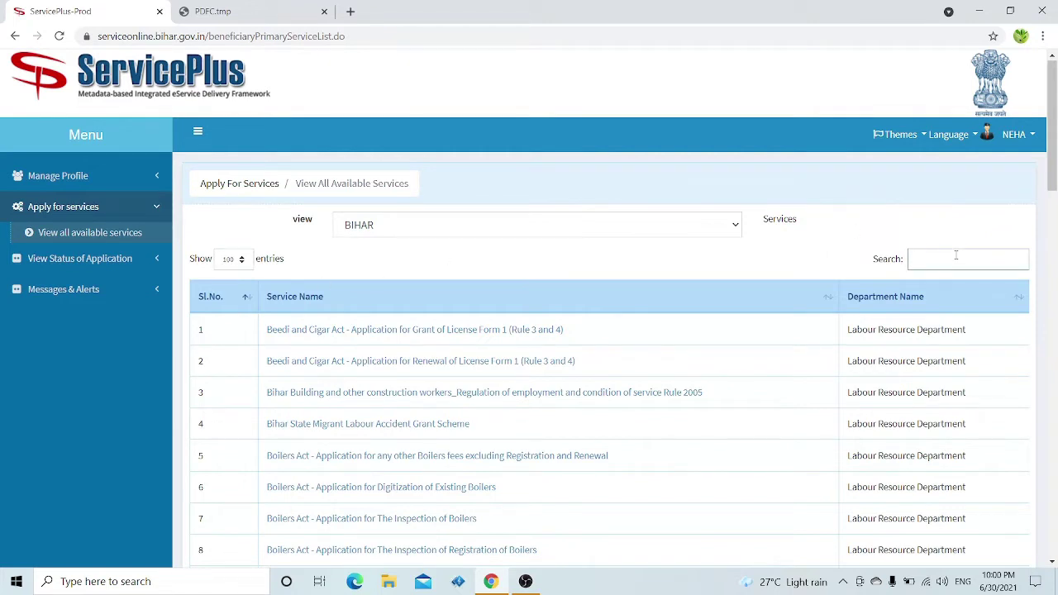
- Search the services for "ebc" and open "Issuance of BC and EBC (NCL) Certificate at RO level"
type("bc")
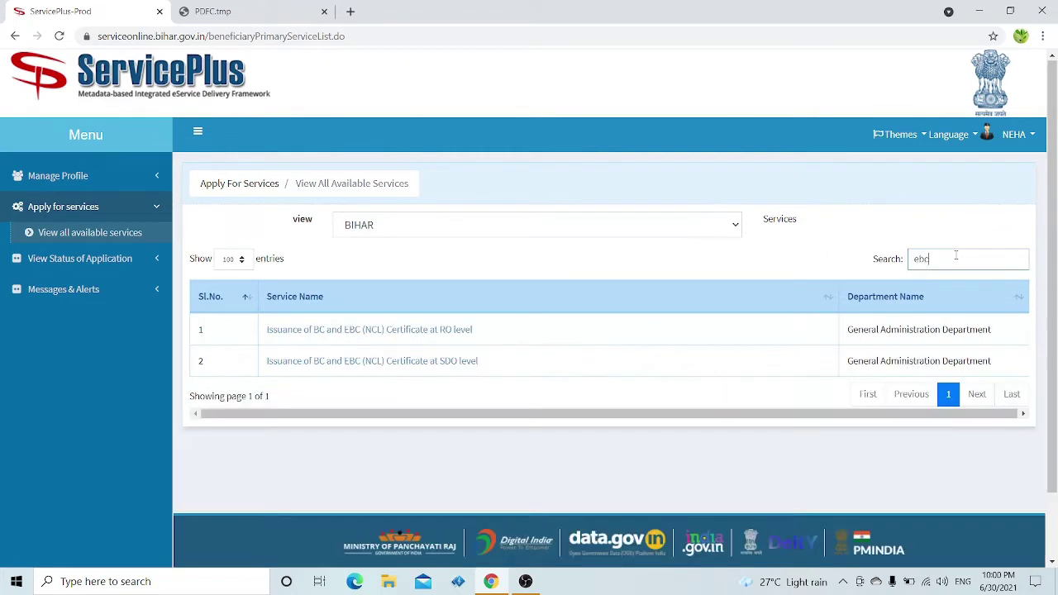
double_click(956, 256)
left_click(403, 334)
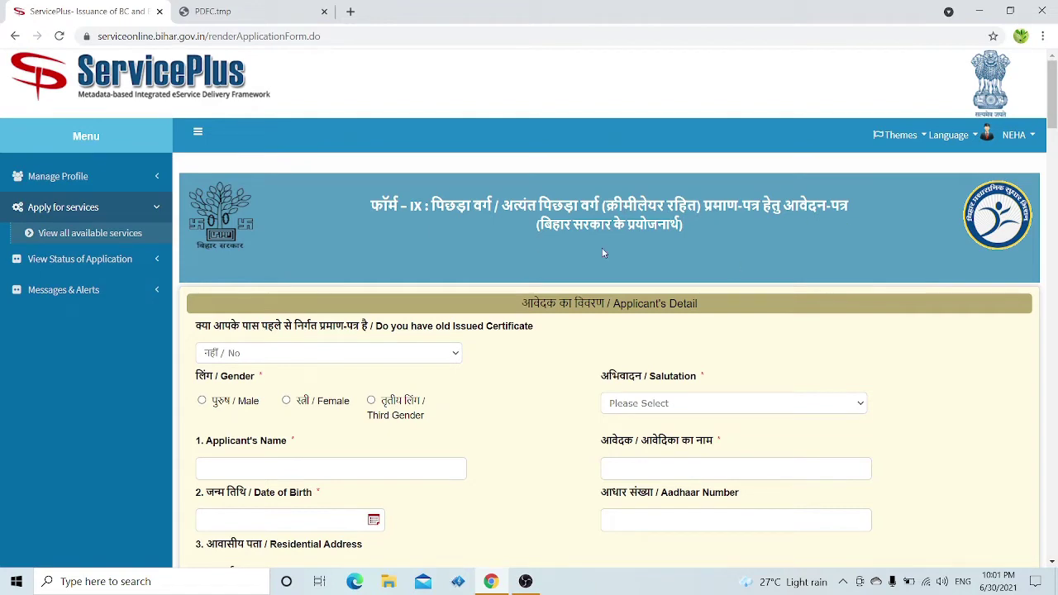
- Review the old-certificate options, applicant details, and permanent and temporary address fields of the application form
left_click_drag(1055, 124, 1055, 149)
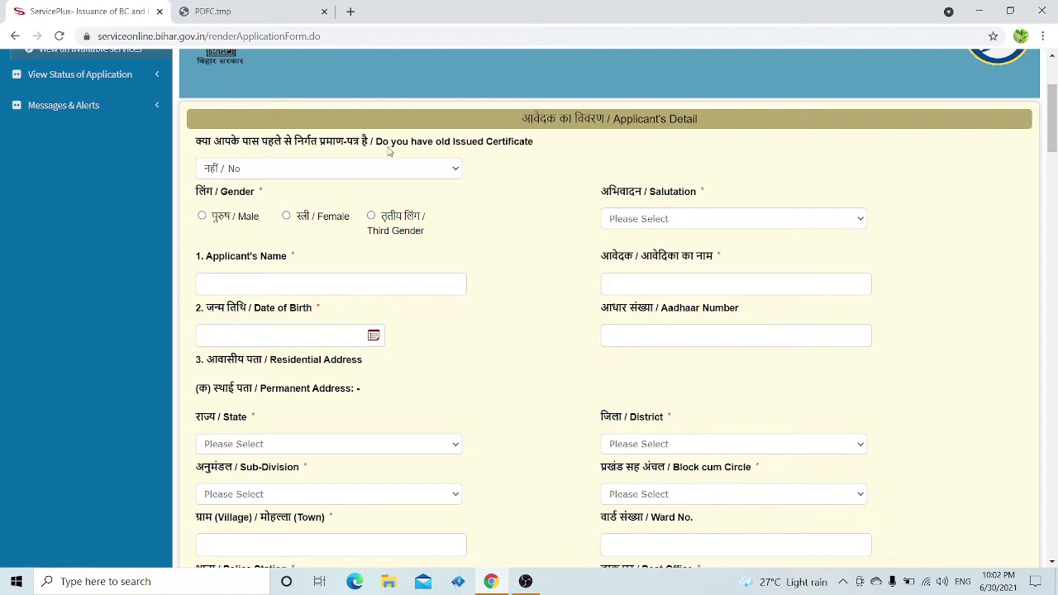
left_click(324, 167)
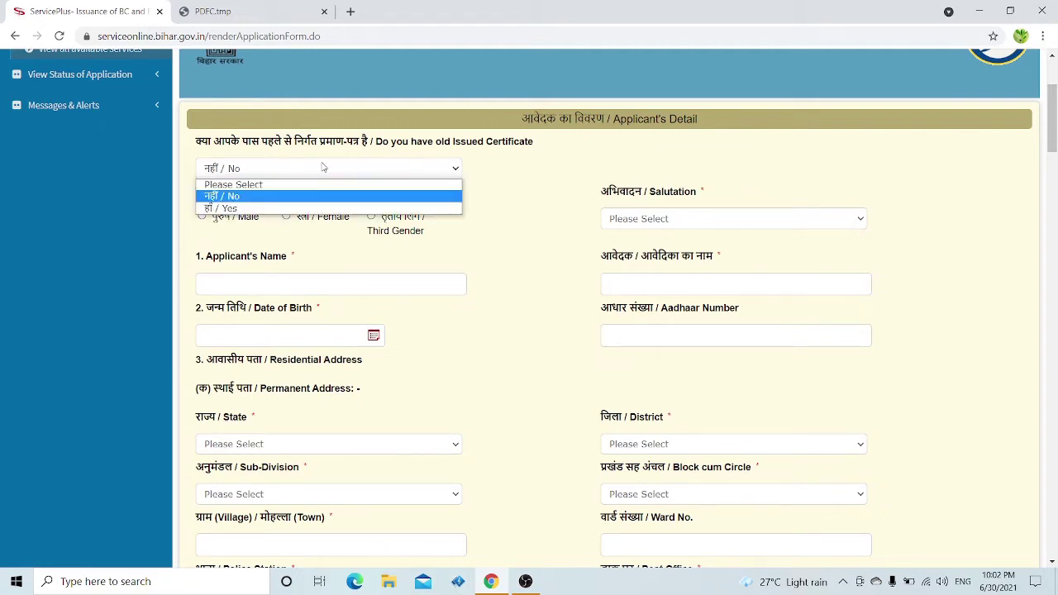
left_click(323, 167)
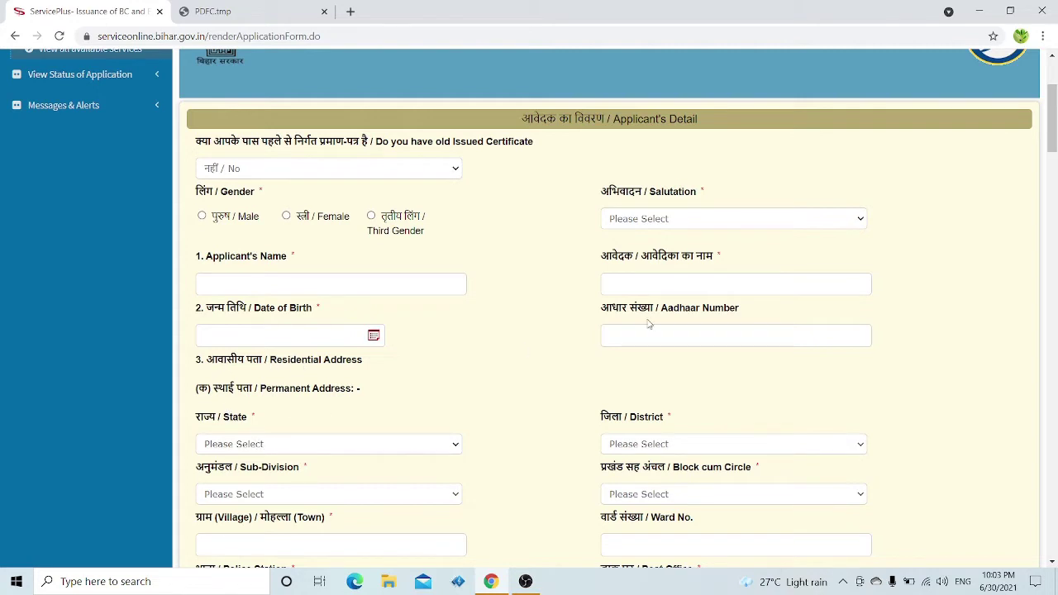
scroll(1053, 143, "down", 2)
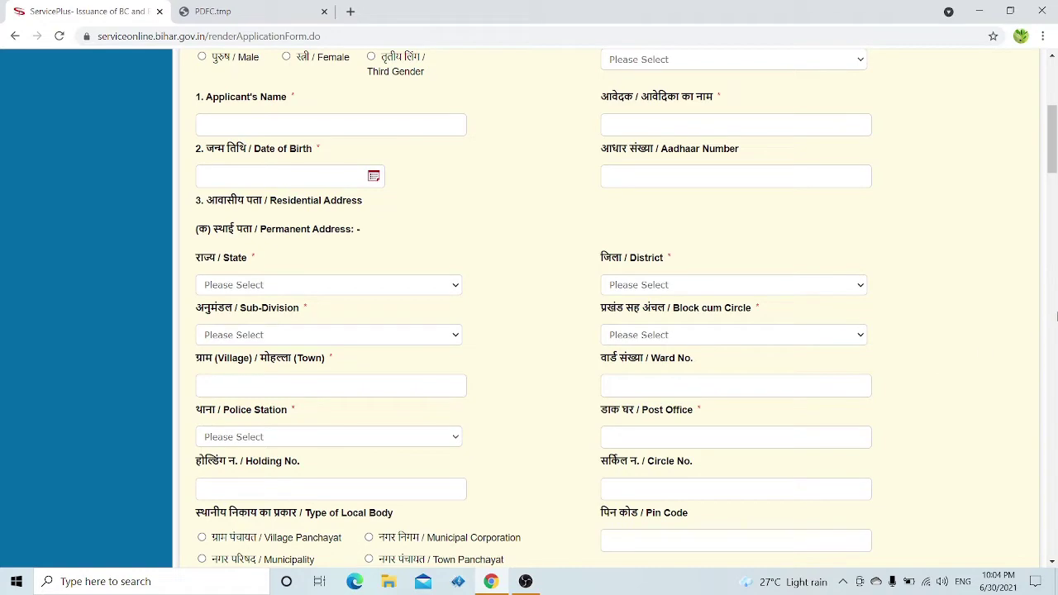
scroll(1052, 178, "down", 1)
left_click_drag(1053, 178, 1054, 192)
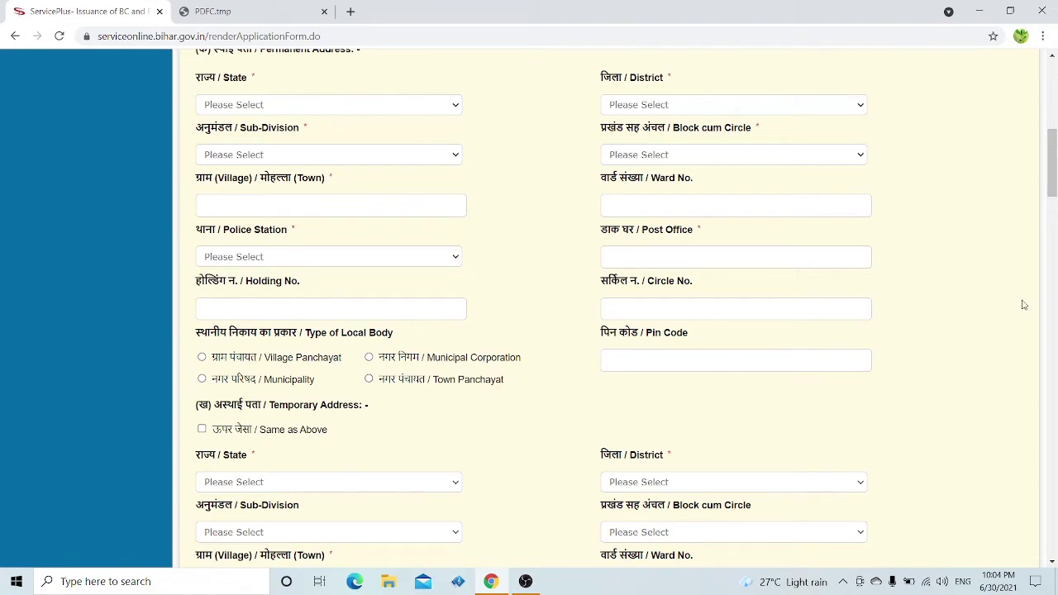
left_click_drag(1054, 191, 1055, 217)
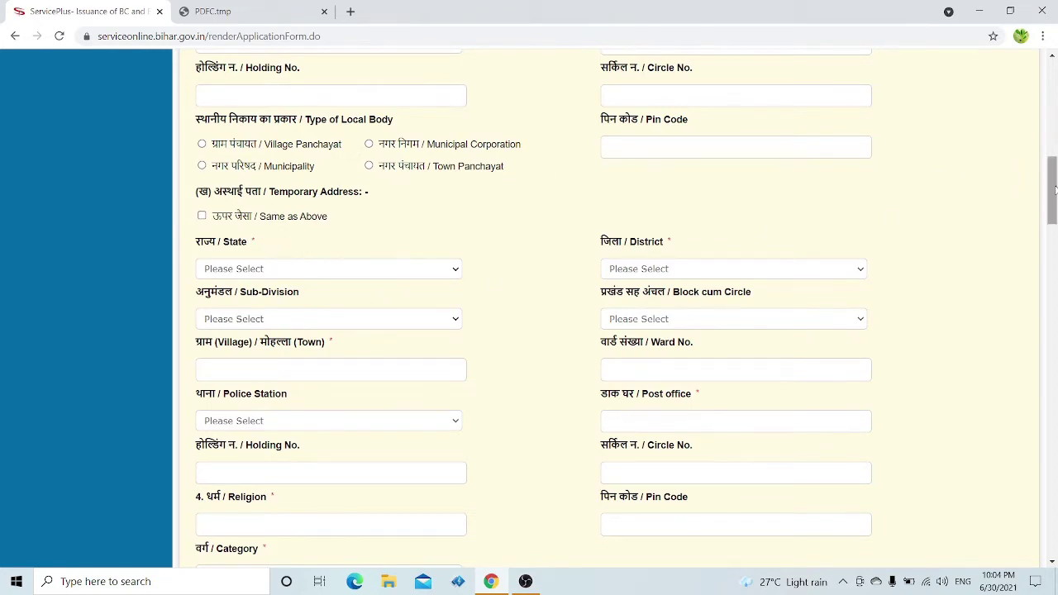
left_click_drag(1053, 191, 1055, 221)
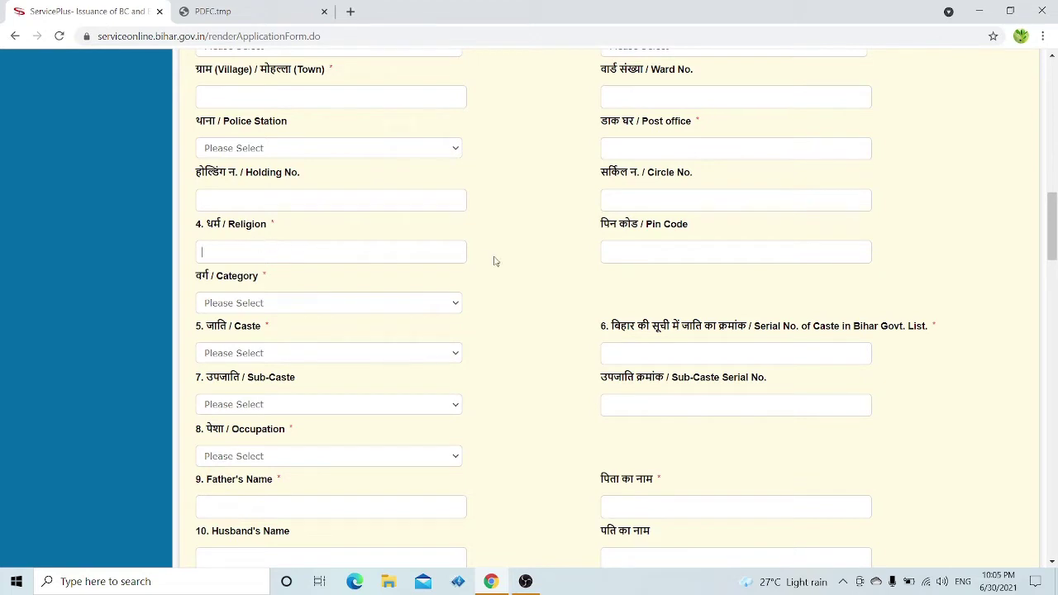
scroll(229, 274, "down", 1)
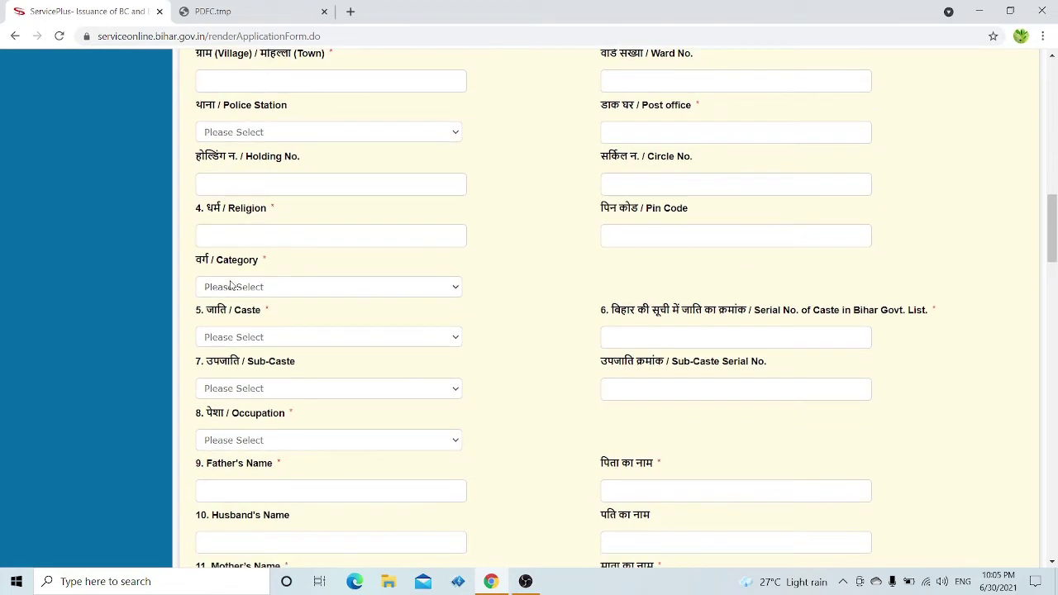
- Examine the available choices for Category, Caste, Sub-Caste and Occupation, leaving each one unselected
left_click(231, 287)
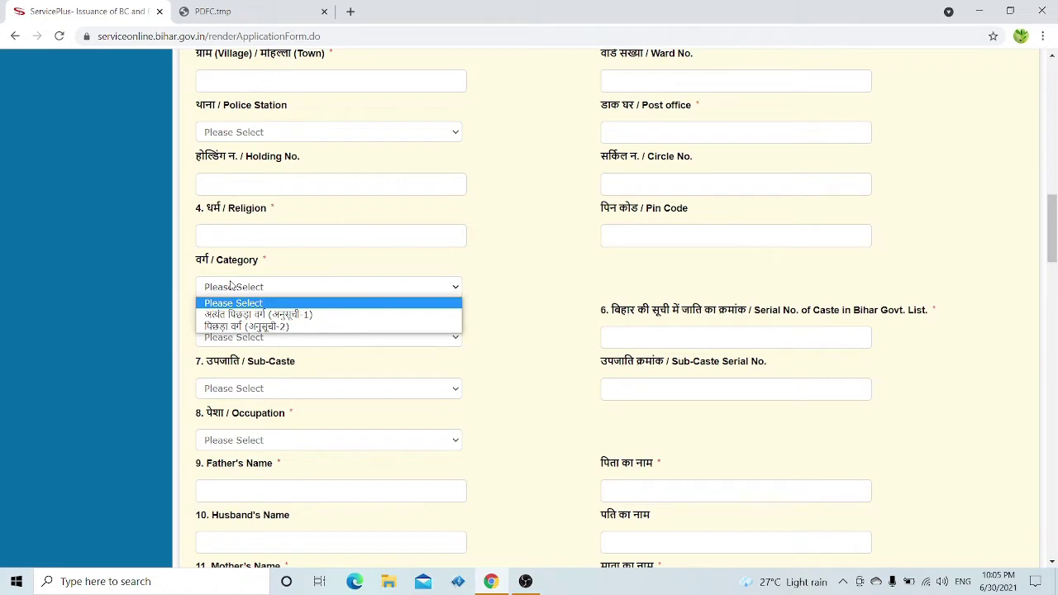
left_click(231, 287)
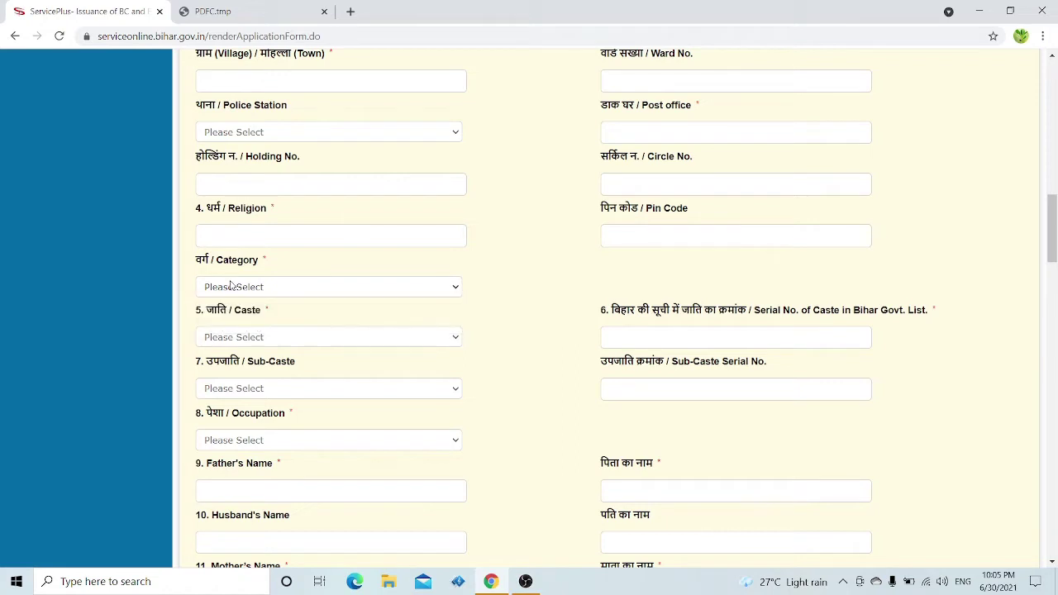
left_click(240, 337)
left_click(240, 338)
left_click(249, 388)
left_click(248, 388)
left_click(235, 443)
left_click(236, 445)
left_click(236, 448)
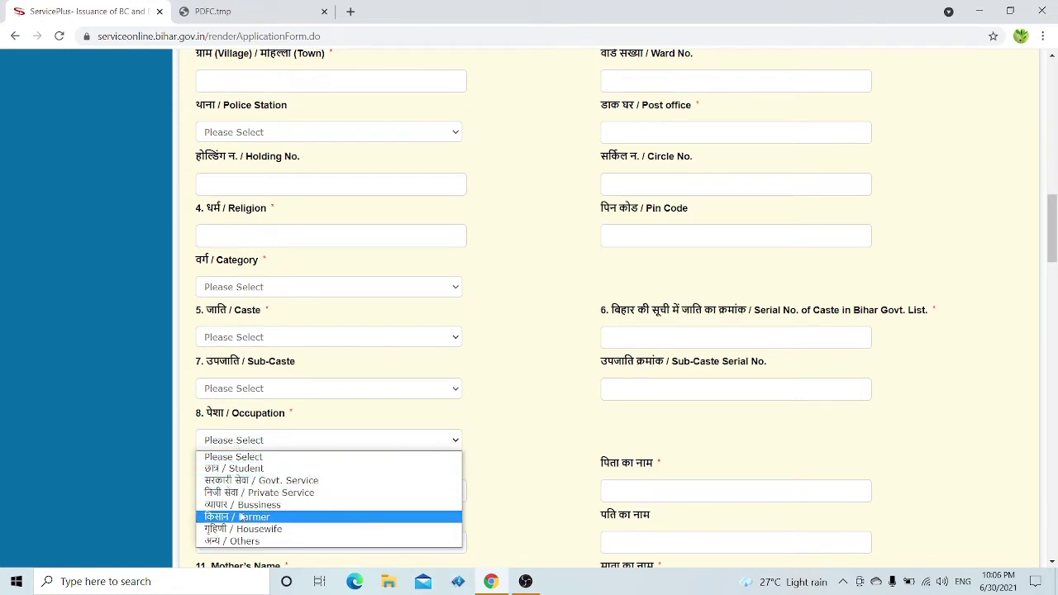
left_click(493, 444)
- Review the family name and contact fields and the start of section 12 on the parents' or husband's status
left_click_drag(1055, 203, 1055, 230)
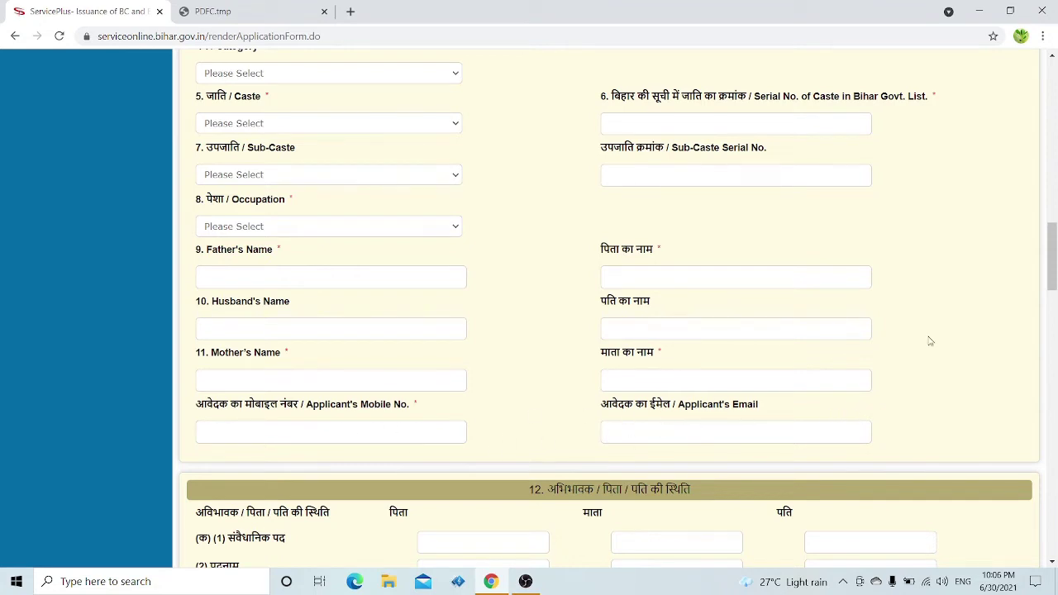
left_click_drag(1055, 268, 1055, 285)
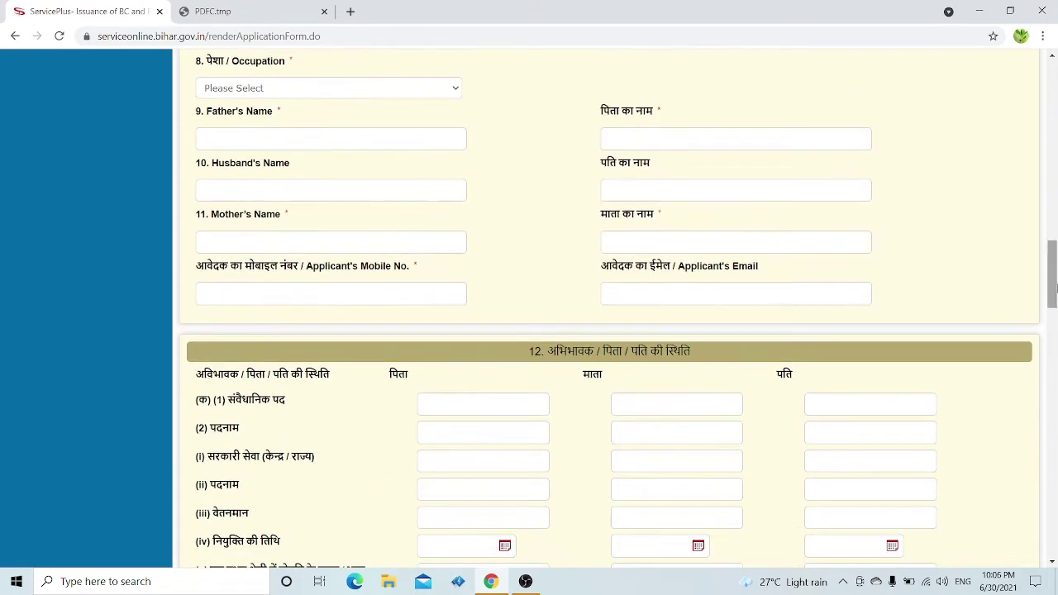
scroll(1020, 276, "down", 2)
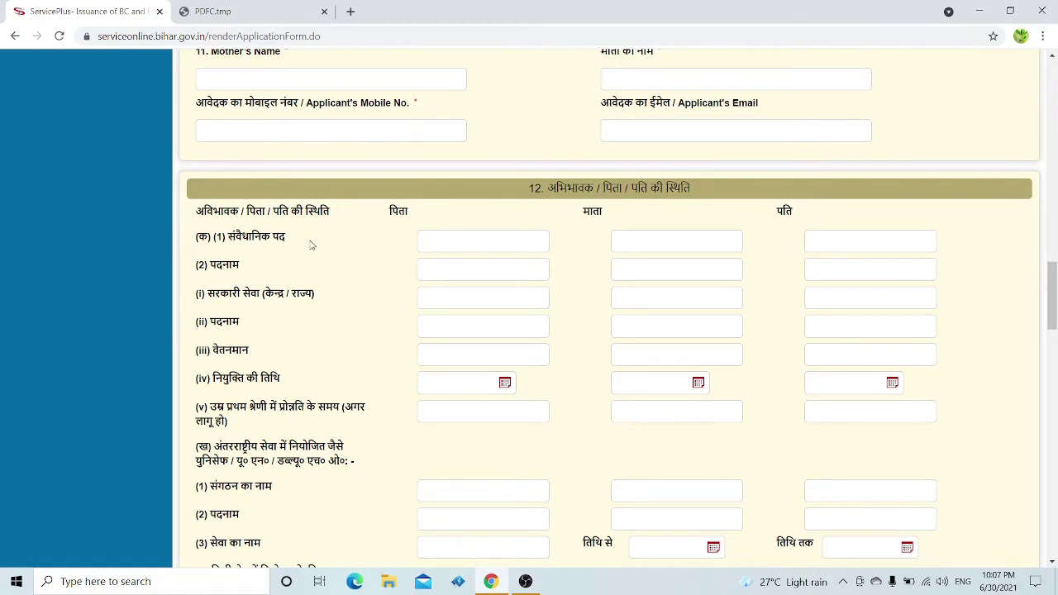
scroll(312, 246, "down", 1)
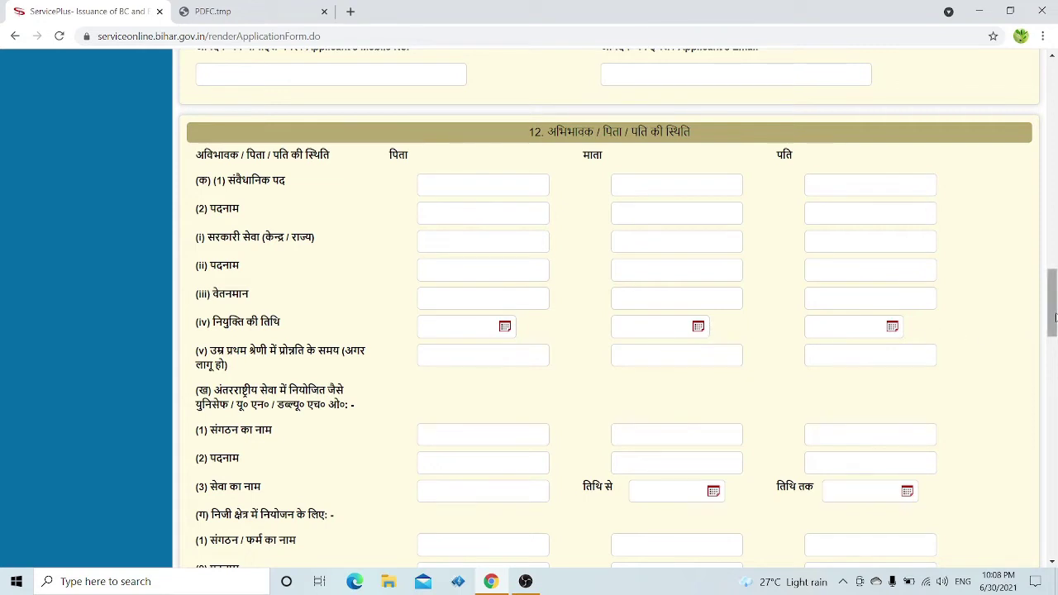
left_click_drag(1055, 319, 1055, 330)
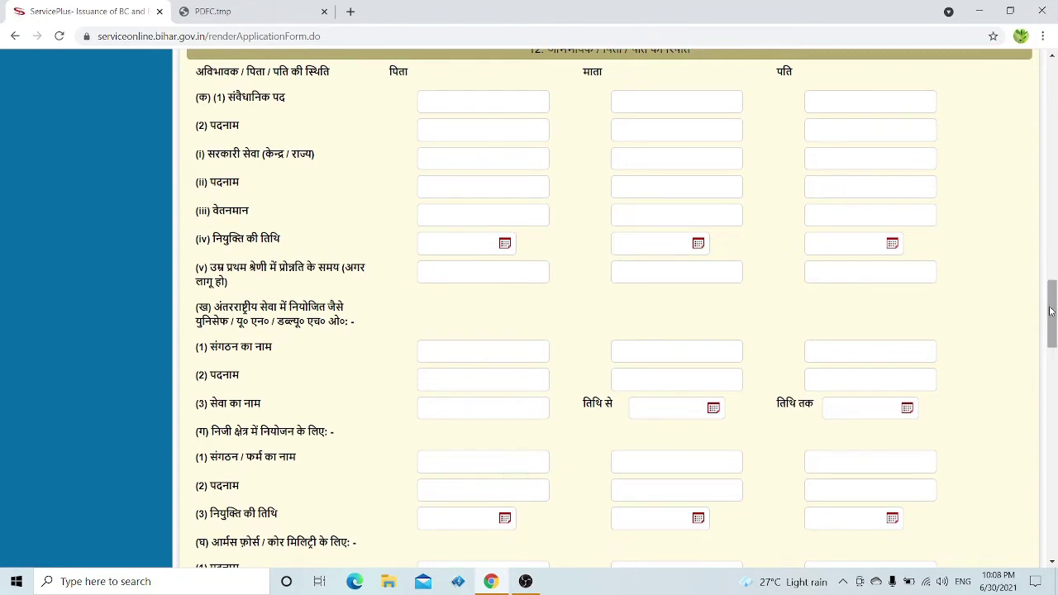
left_click_drag(1052, 312, 1053, 311)
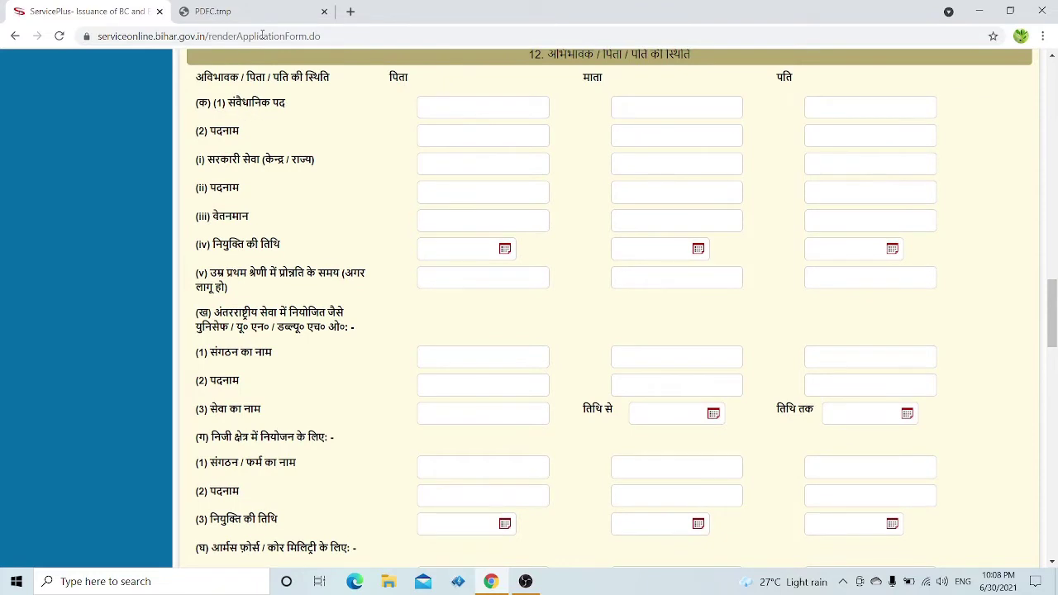
- Consult the constitutional posts schedule in the creamy layer PDF, return to the form and review section 12's employment and property fields
left_click(245, 10)
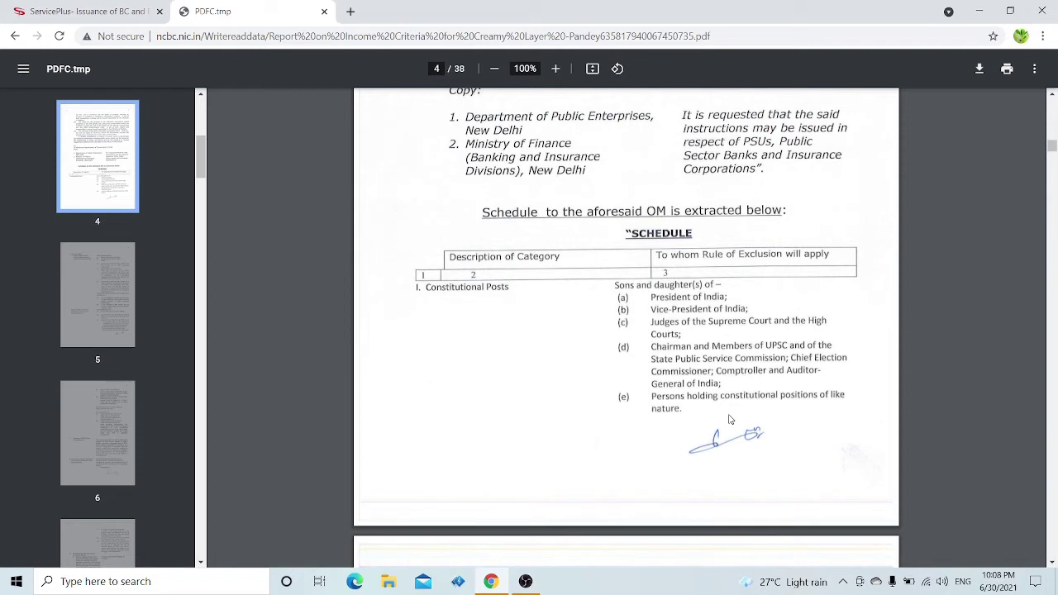
left_click(110, 17)
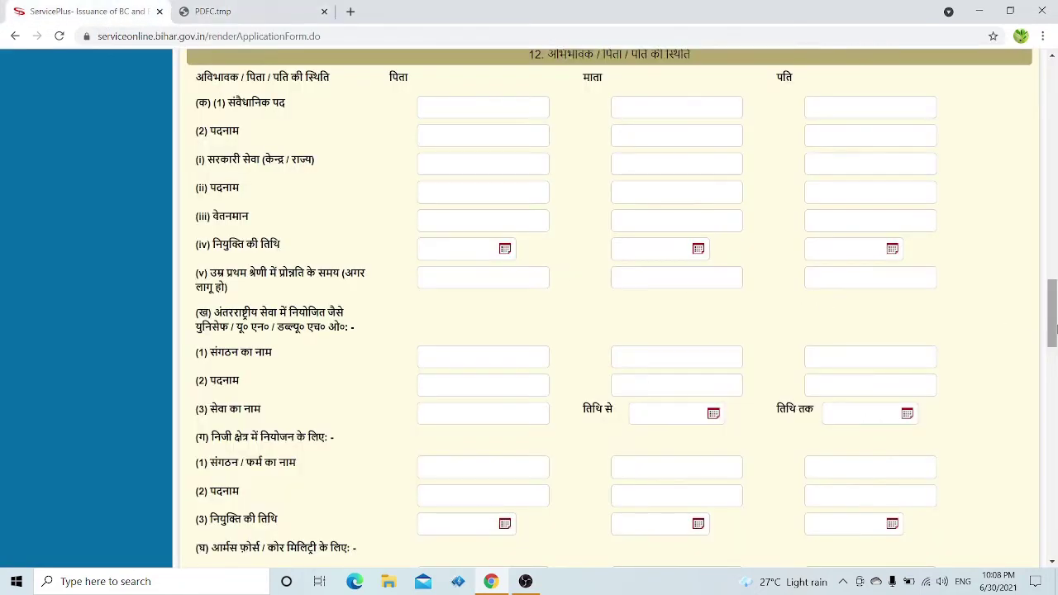
scroll(1055, 324, "down", 2)
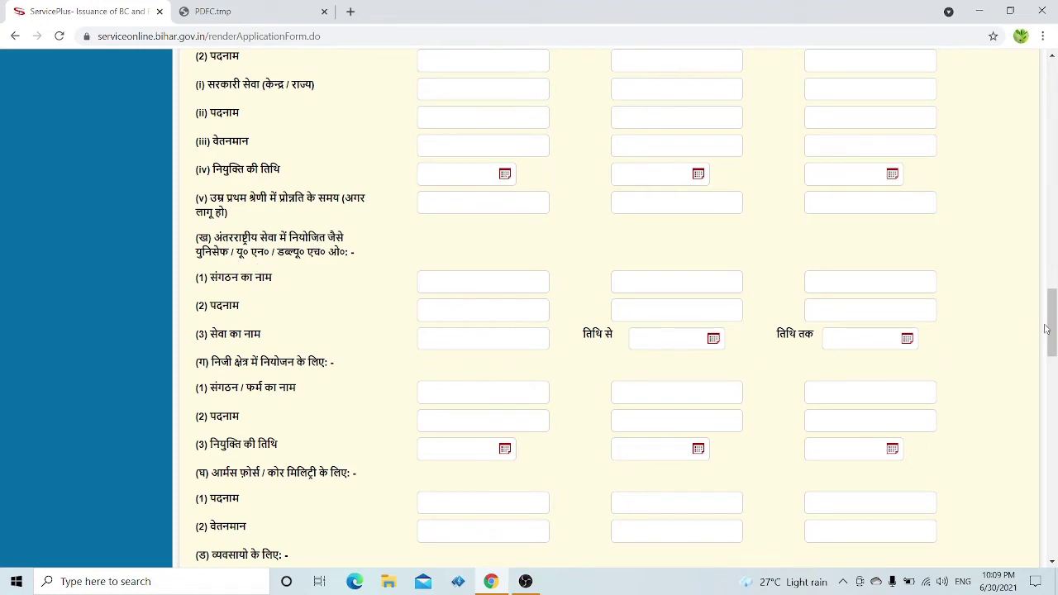
left_click_drag(1046, 329, 1056, 351)
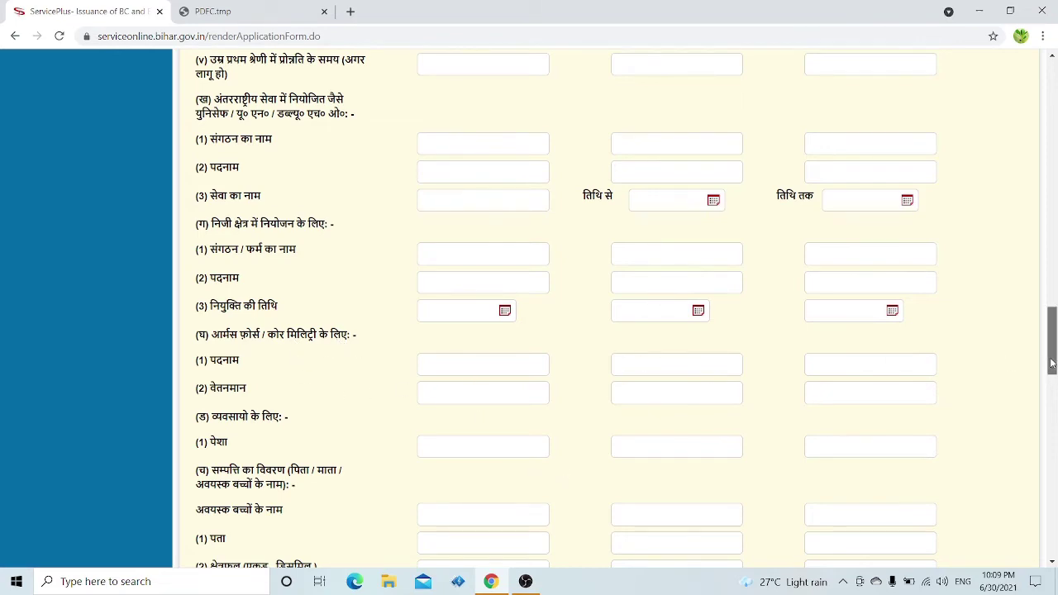
- Review section 12's remaining employment, property, plantation, urban land, income and tax fields of the application form
left_click_drag(1053, 362, 1054, 395)
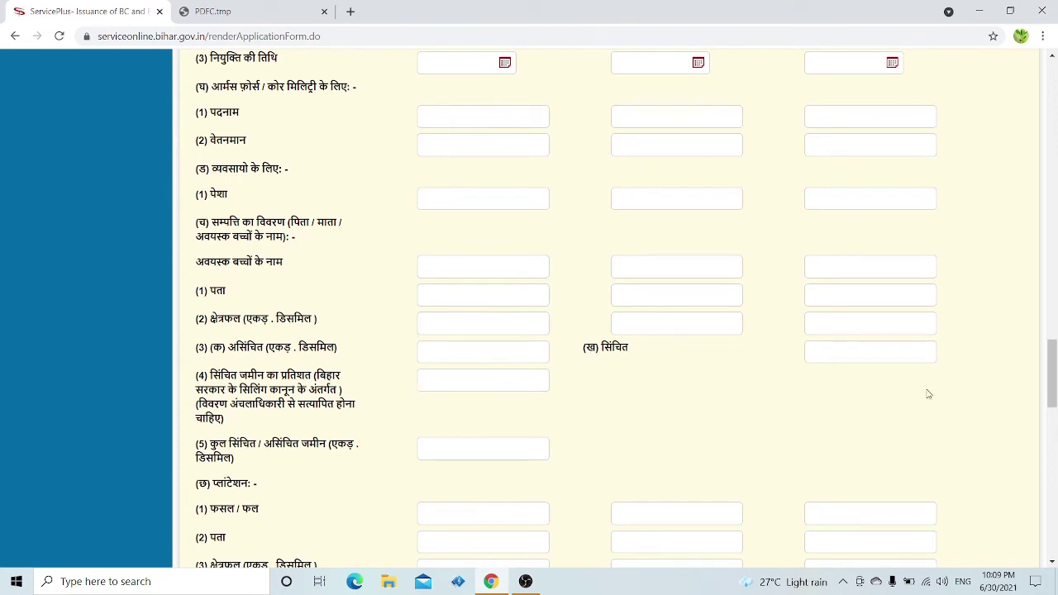
left_click_drag(1054, 370, 1056, 402)
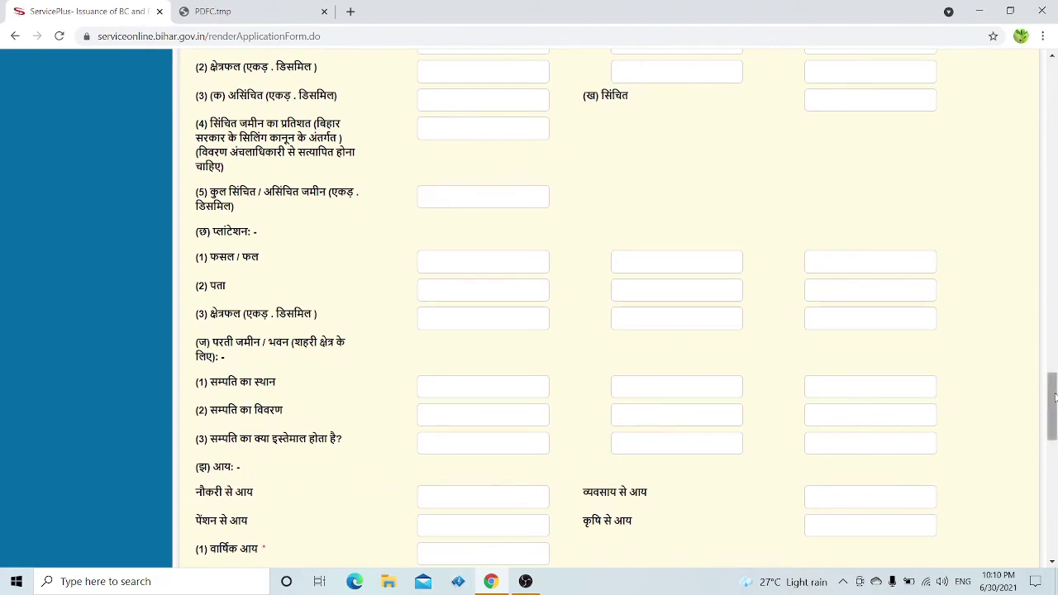
scroll(1055, 398, "down", 2)
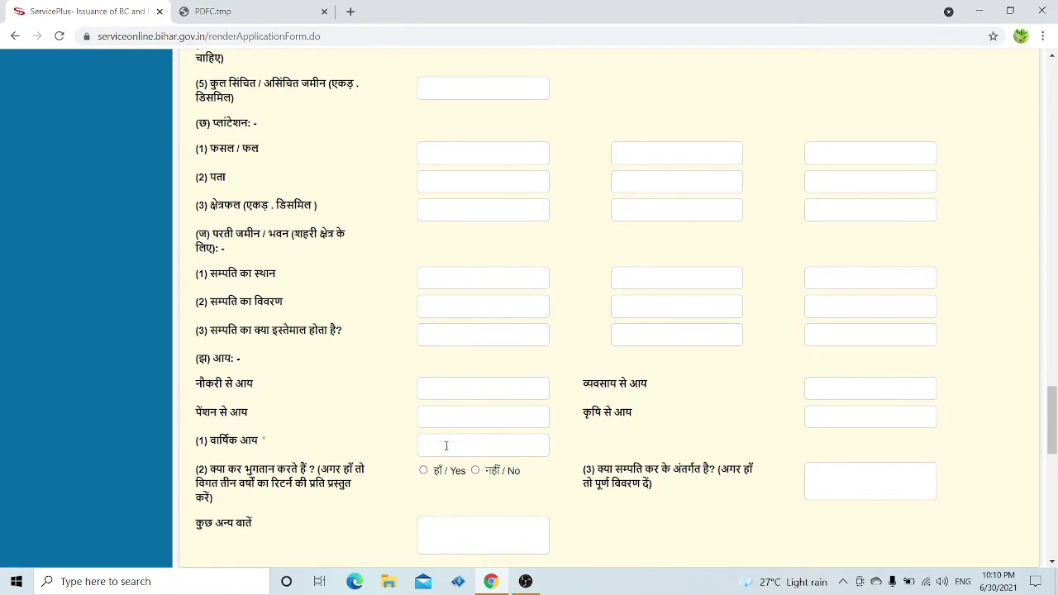
left_click_drag(1054, 418, 1055, 422)
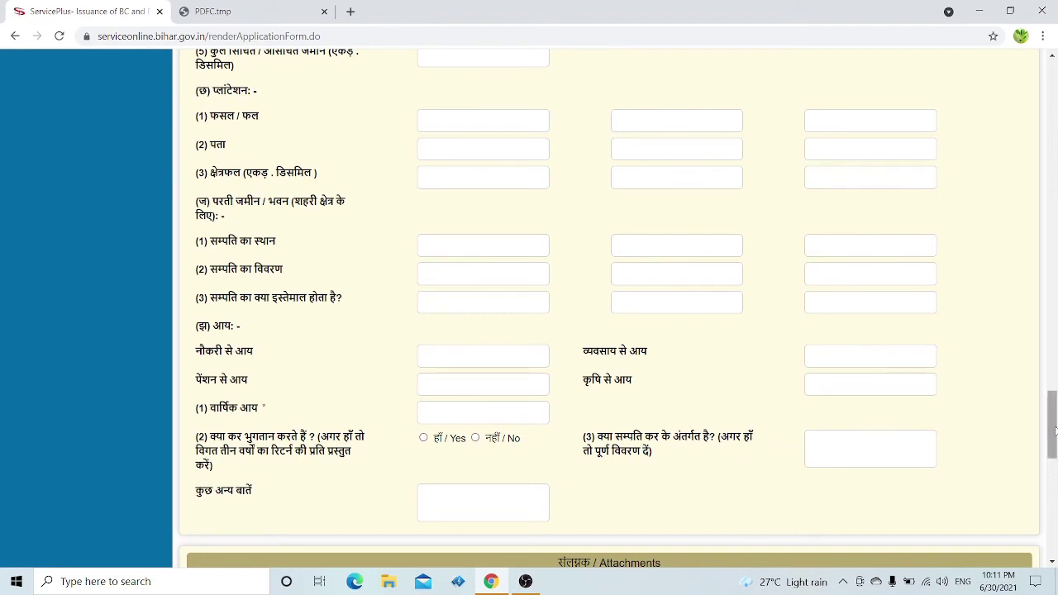
scroll(1055, 430, "down", 1)
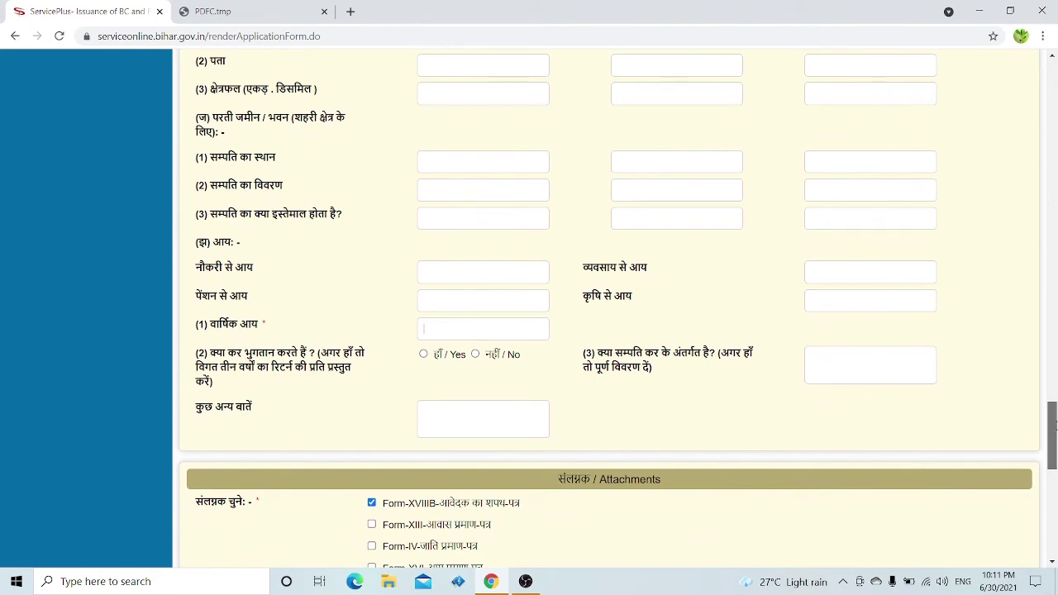
- Review the form's attachment choices, self-declaration, Apply to the Office field and word verification section
scroll(1055, 424, "down", 2)
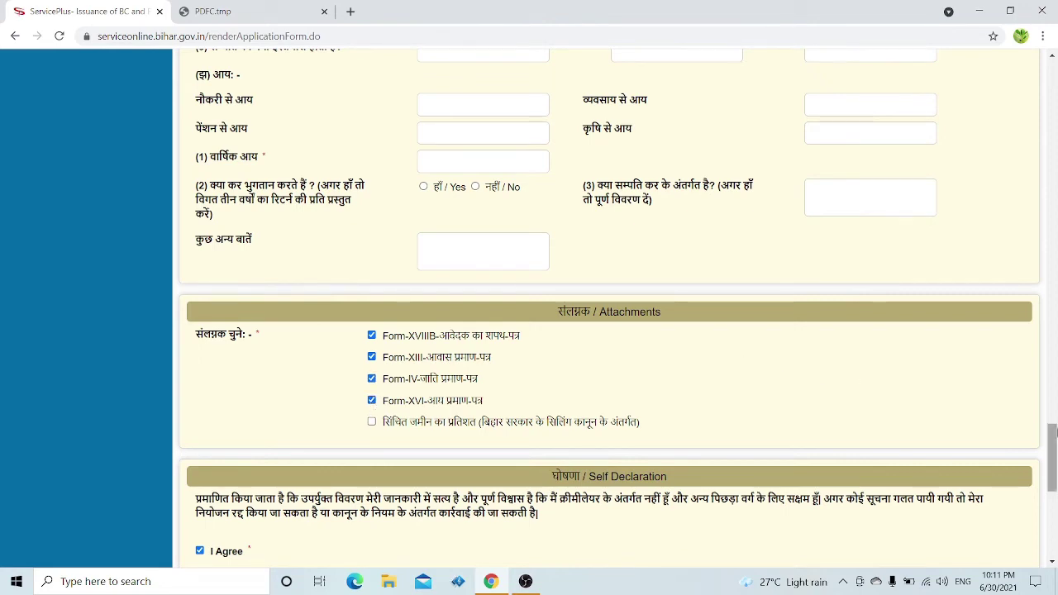
left_click_drag(1055, 438, 1055, 459)
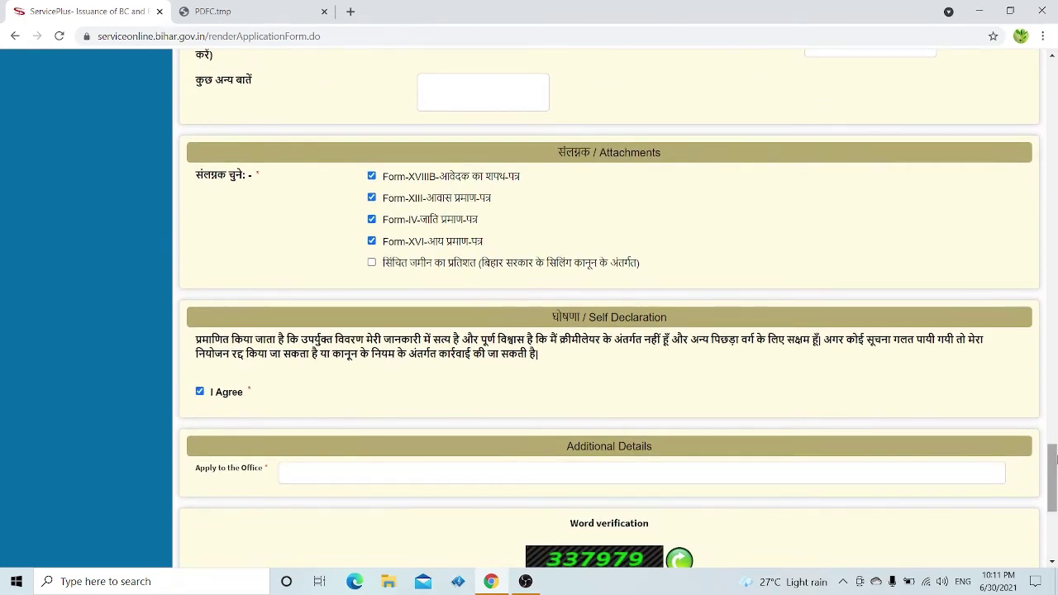
left_click_drag(1055, 459, 1055, 492)
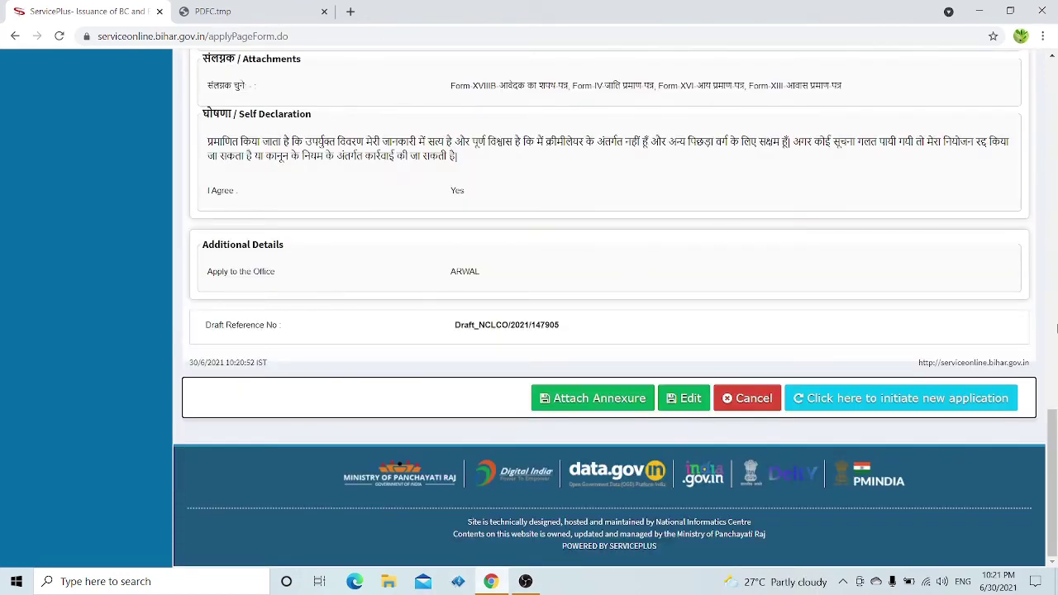
- Check the end of the draft application preview and proceed to attaching annexures for the required enclosures
left_click_drag(1056, 465, 1055, 439)
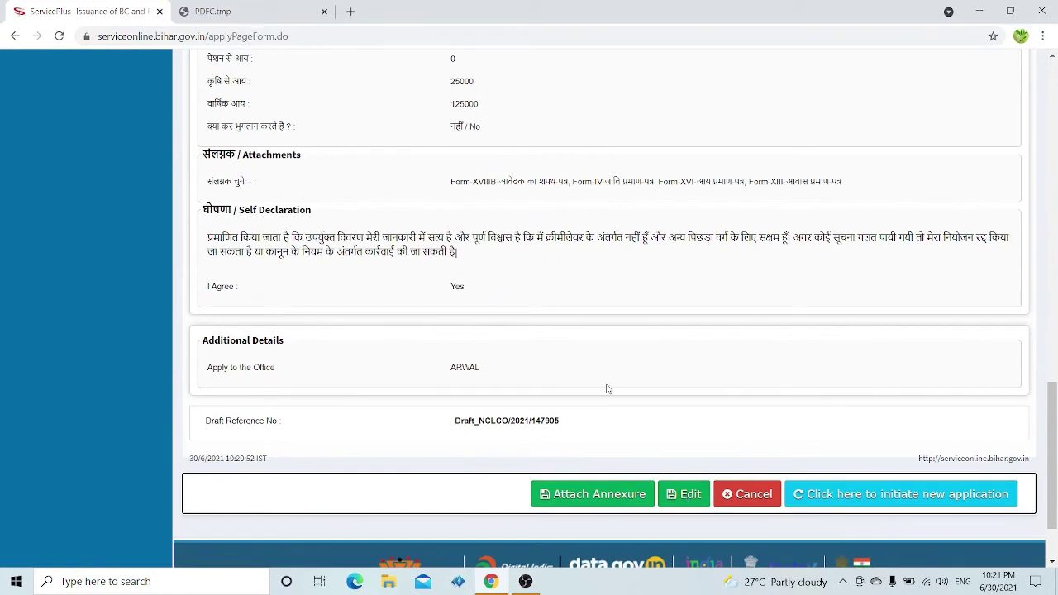
left_click(586, 496)
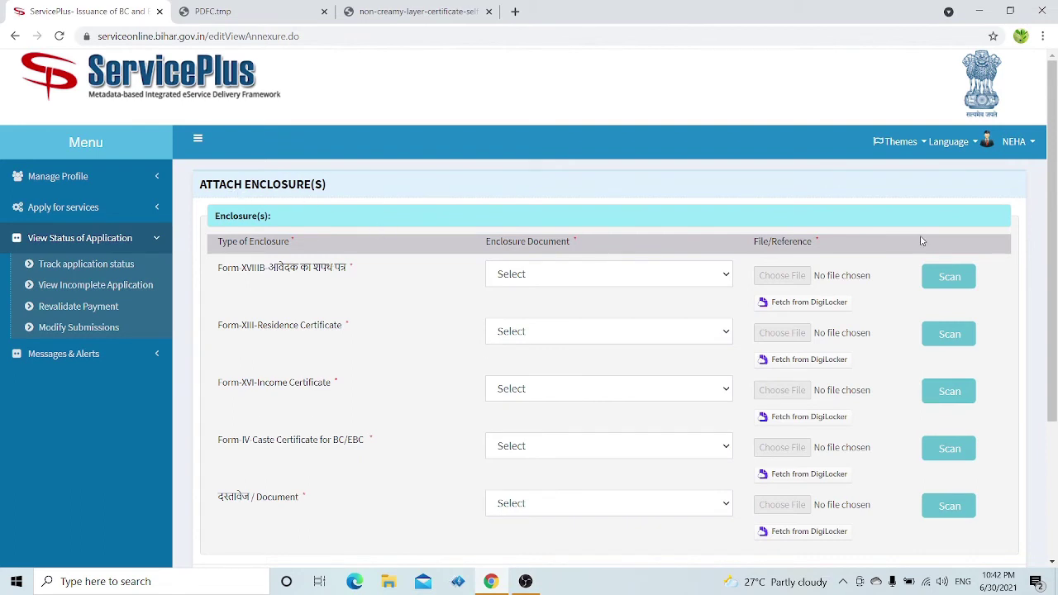
left_click_drag(1052, 207, 1056, 263)
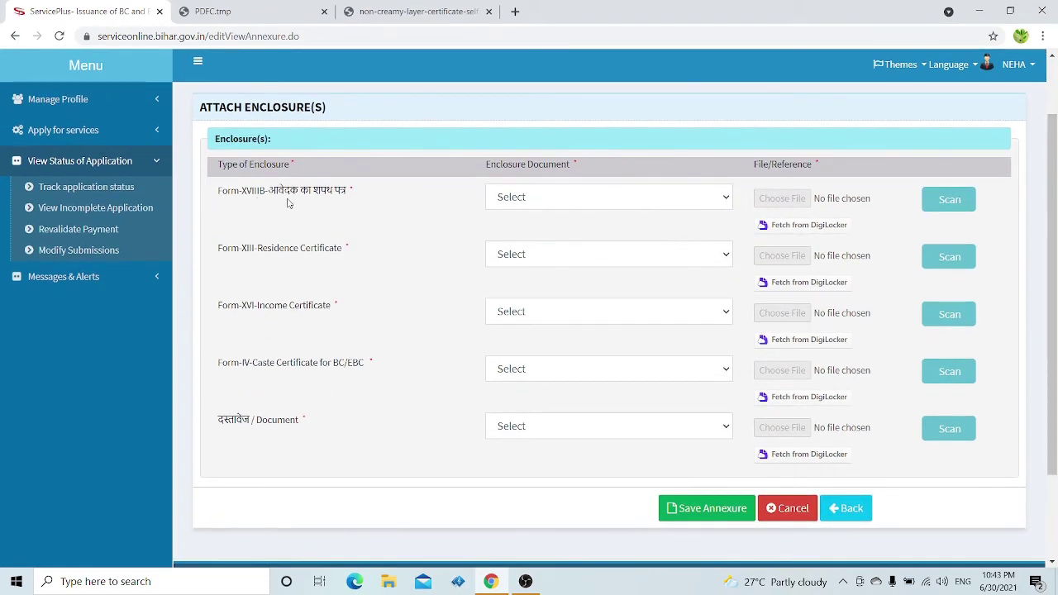
- Consult the blank Form-XVIII-B self-declaration PDF and return to the enclosure page
left_click(414, 12)
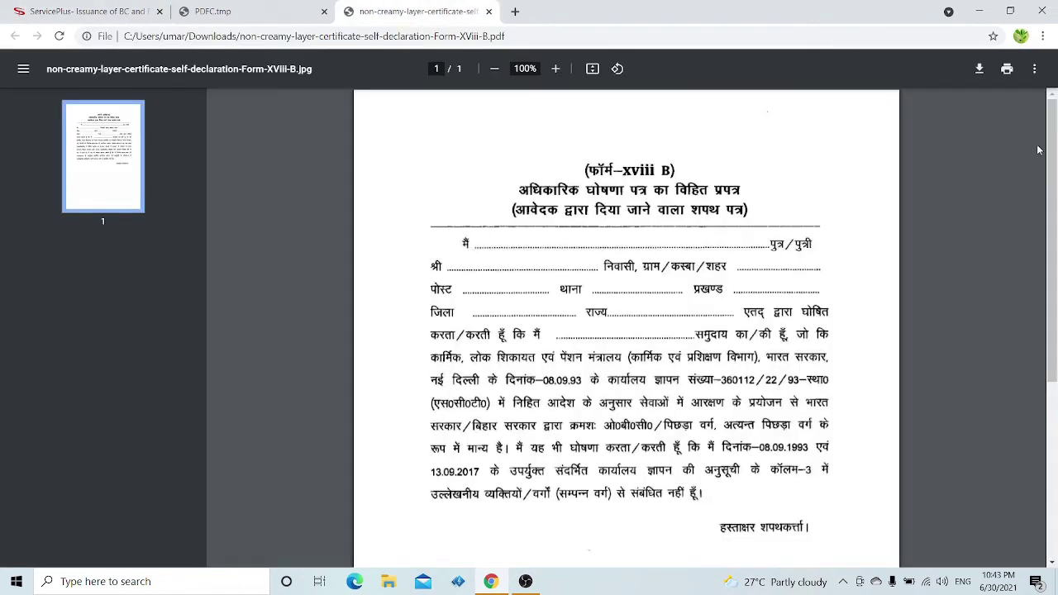
scroll(1043, 157, "down", 1)
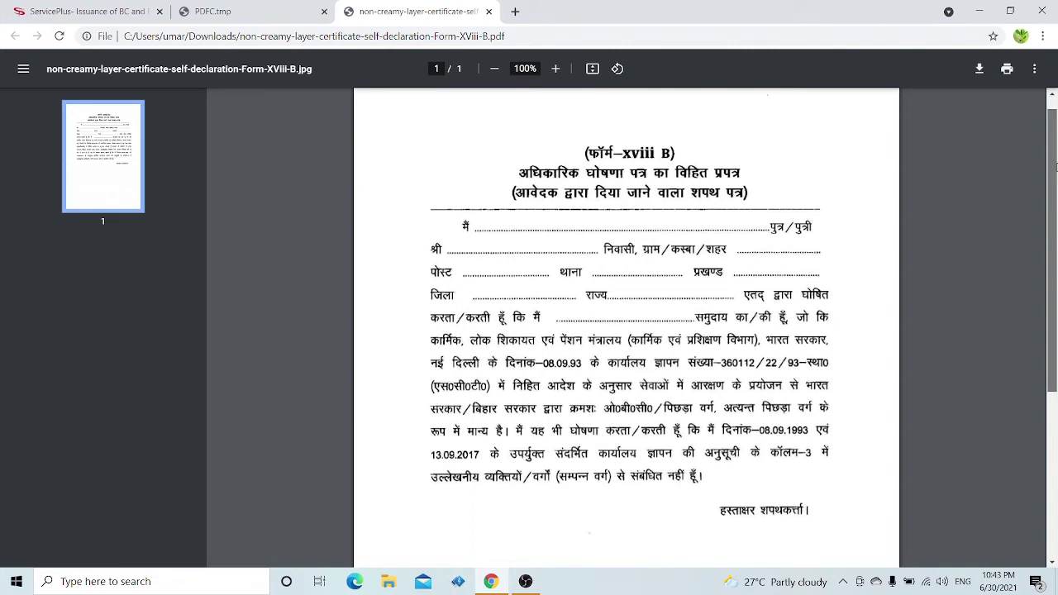
scroll(1056, 166, "up", 1)
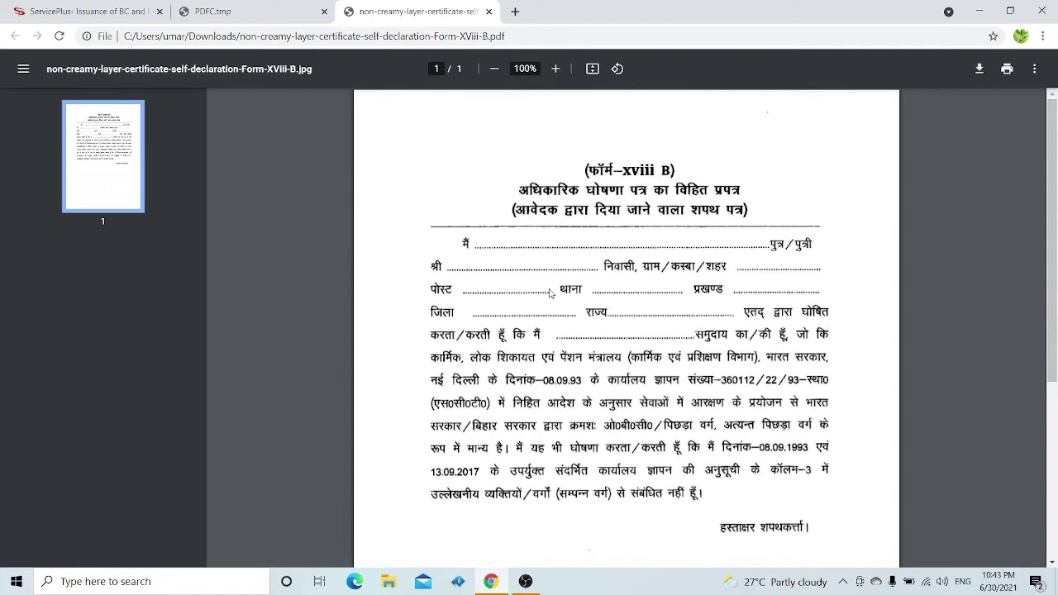
left_click(86, 12)
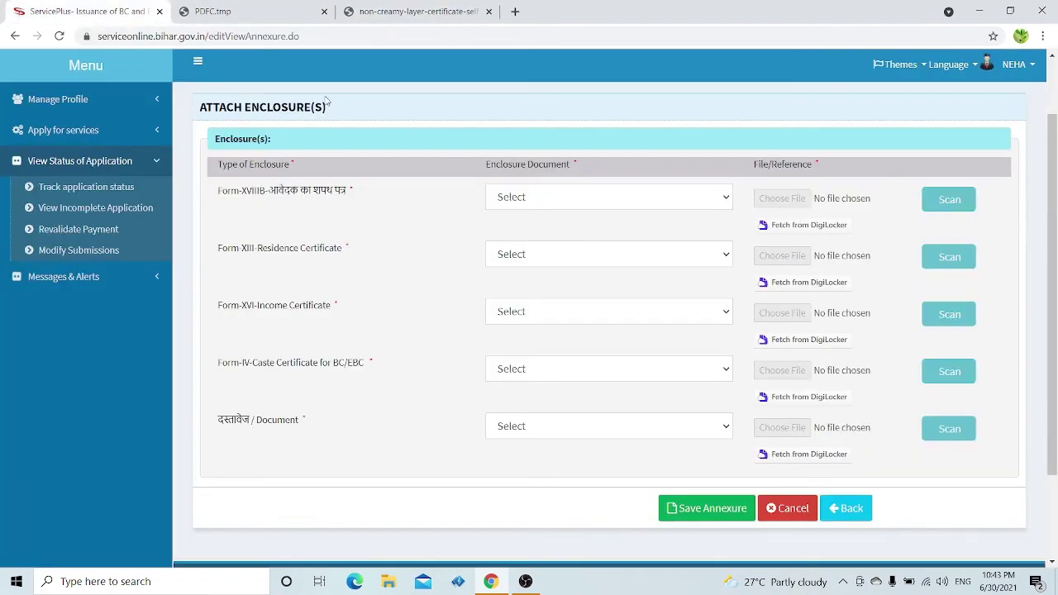
- Choose Form-XVIIIB-आवेदक का शपथ पत्र for the affidavit enclosure and आधार कार्ड for दस्तावेज / Document, and save the annexures
left_click(543, 196)
left_click(543, 229)
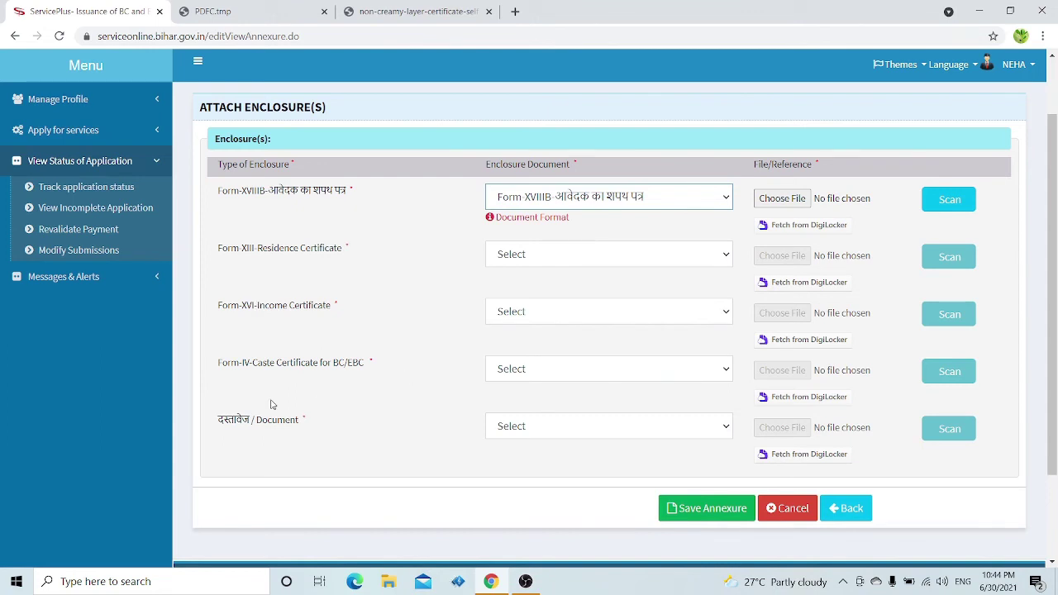
left_click(521, 428)
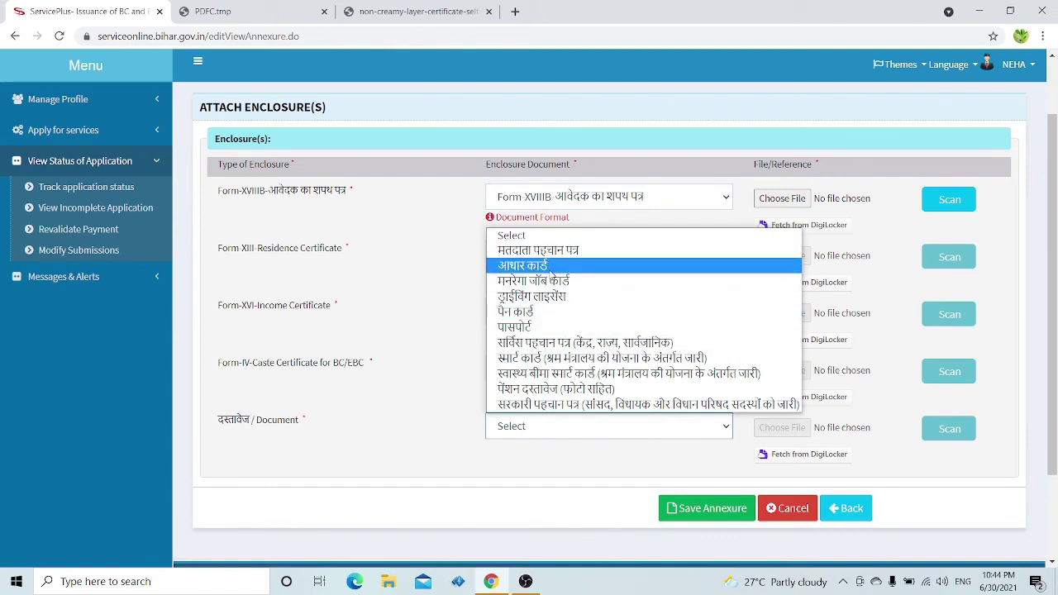
left_click(534, 266)
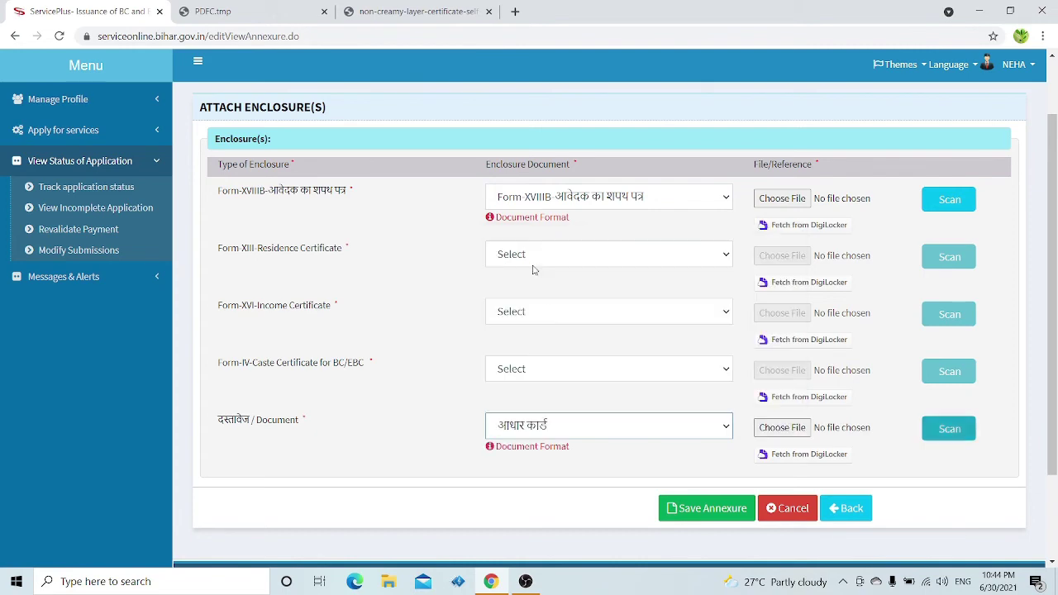
left_click(707, 509)
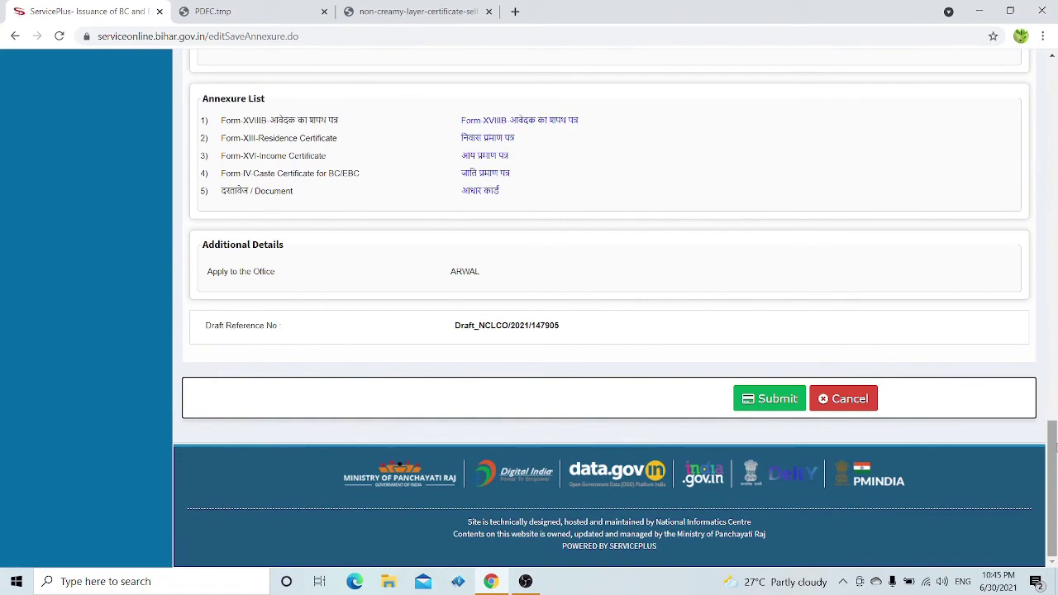
- Submit the application with its annexures to the ARWAL office and review the acknowledgement
mouse_move(1055, 447)
left_mouse_down()
mouse_move(1056, 97)
mouse_move(1056, 451)
left_mouse_up()
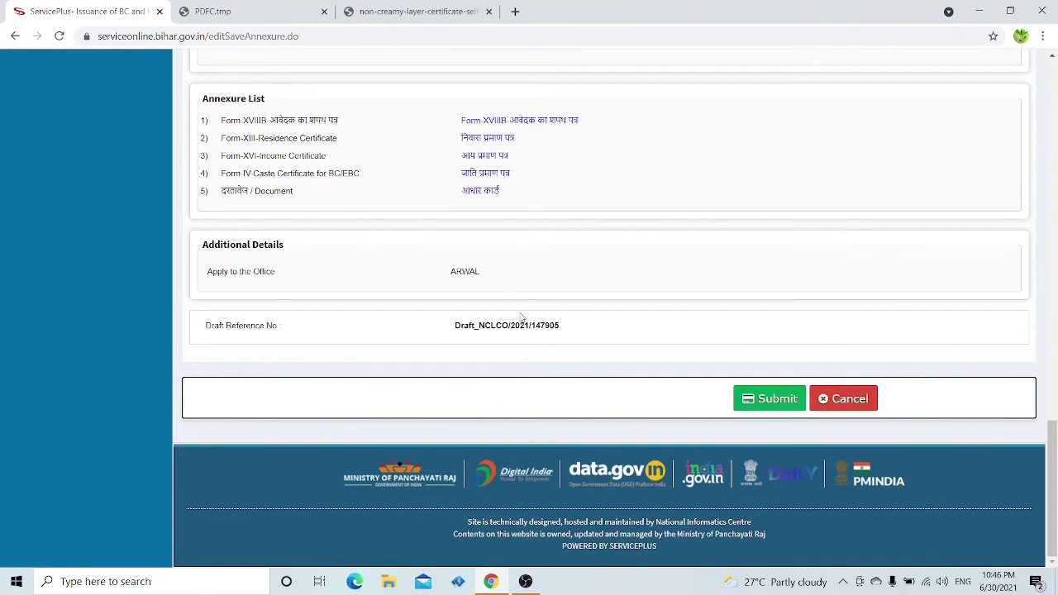
left_click(779, 399)
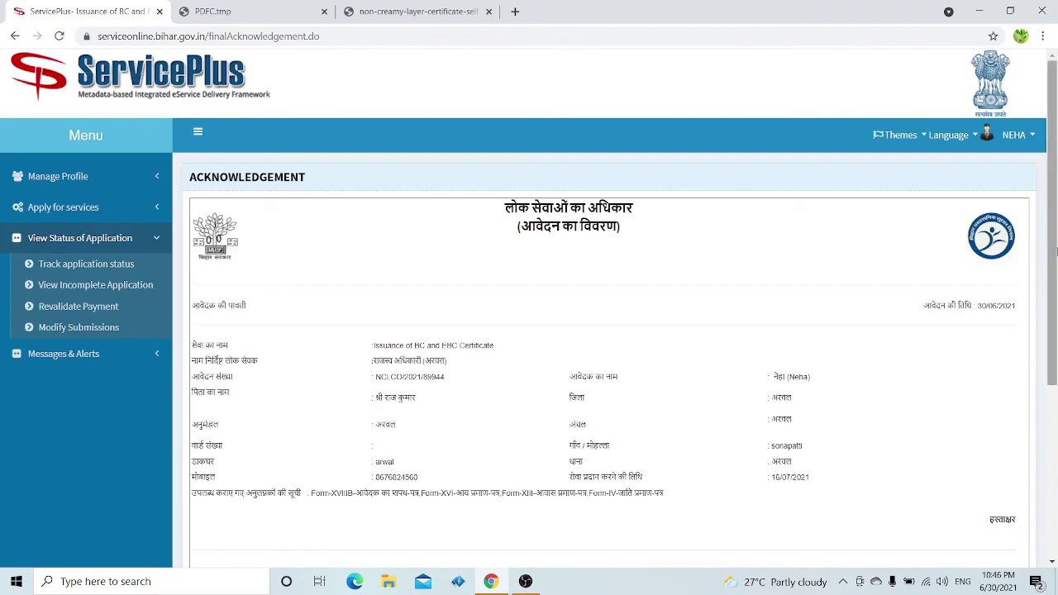
left_click_drag(1057, 251, 1056, 281)
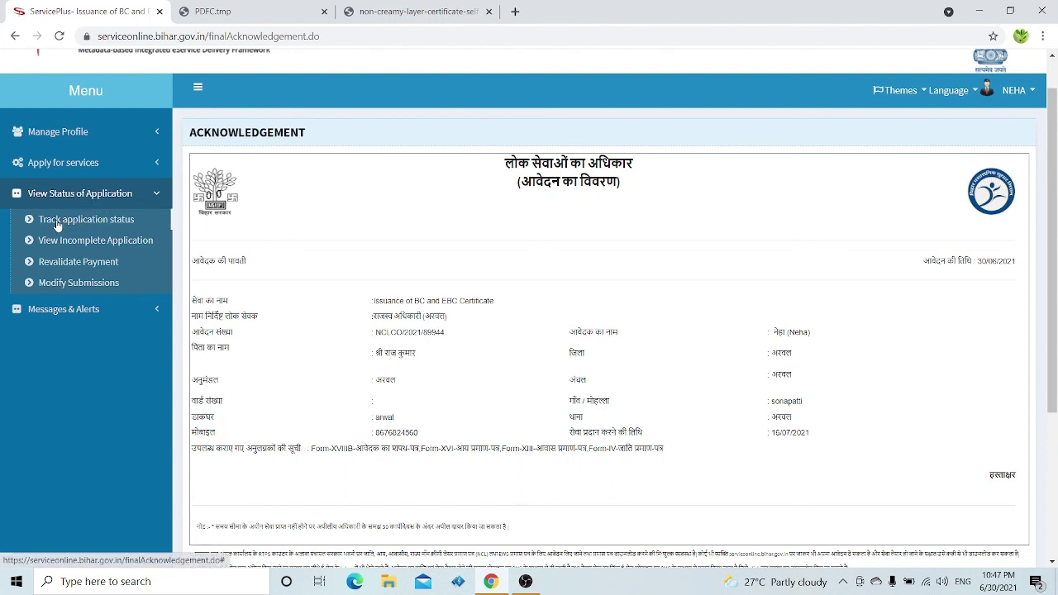
- Track application status with From Date 30/06/2021, view the BC and EBC (NCL) certificate application's status details and close them
left_click(113, 223)
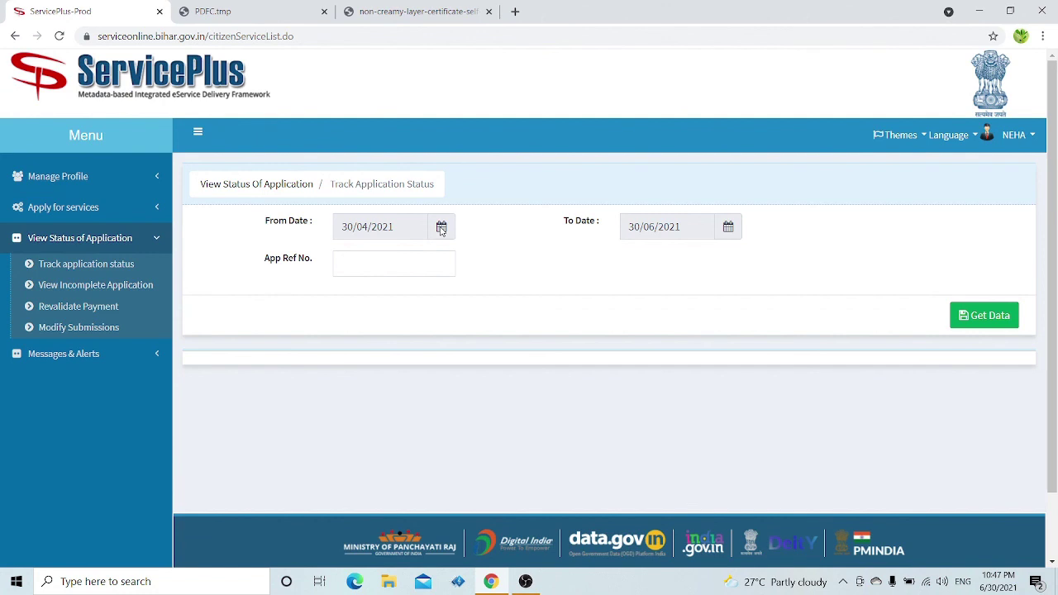
left_click(442, 228)
left_click(363, 364)
left_click(992, 318)
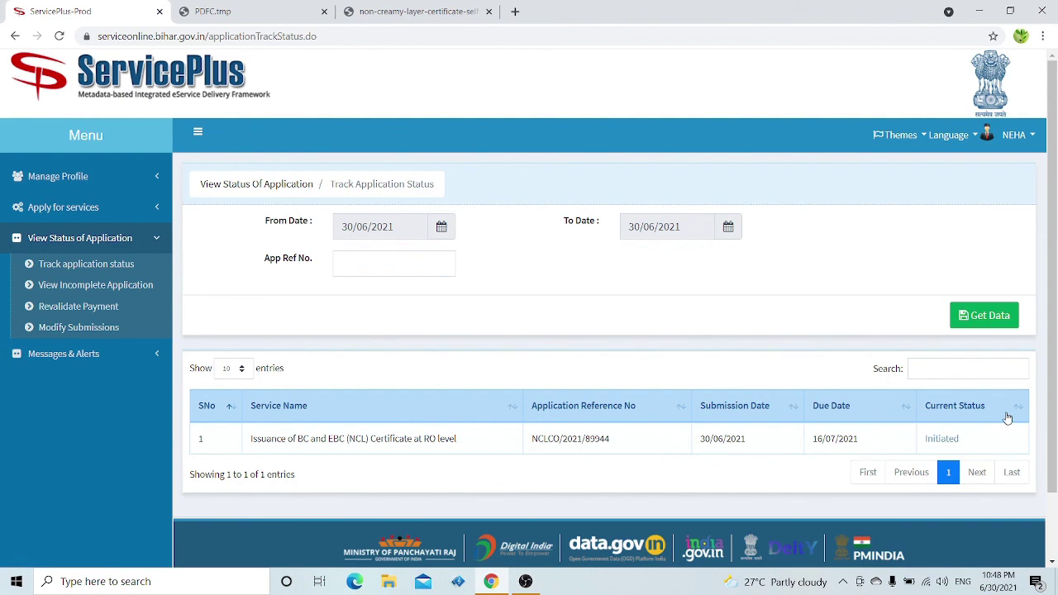
left_click(939, 439)
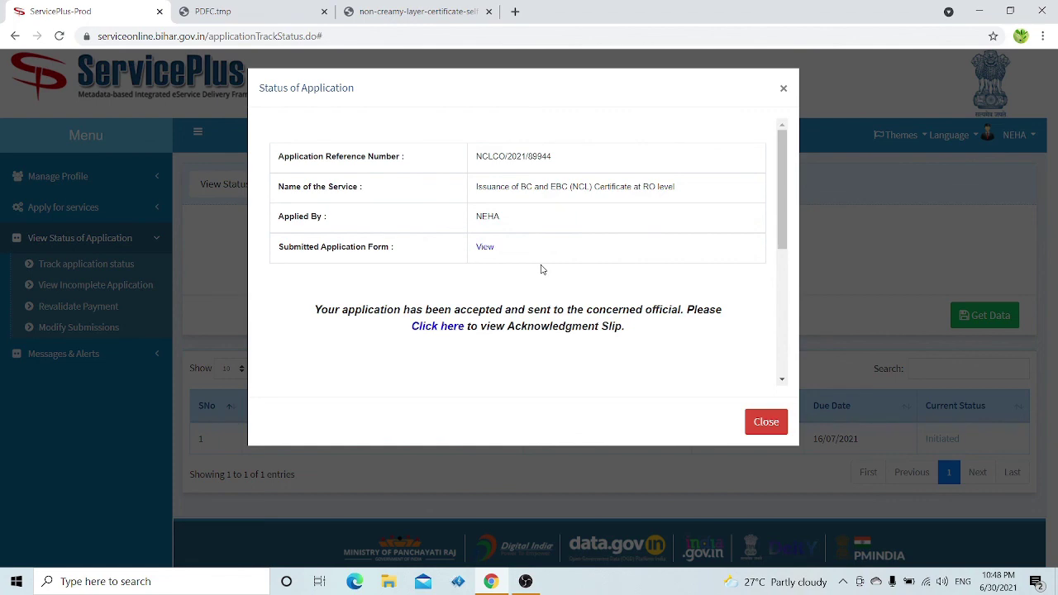
left_click(764, 422)
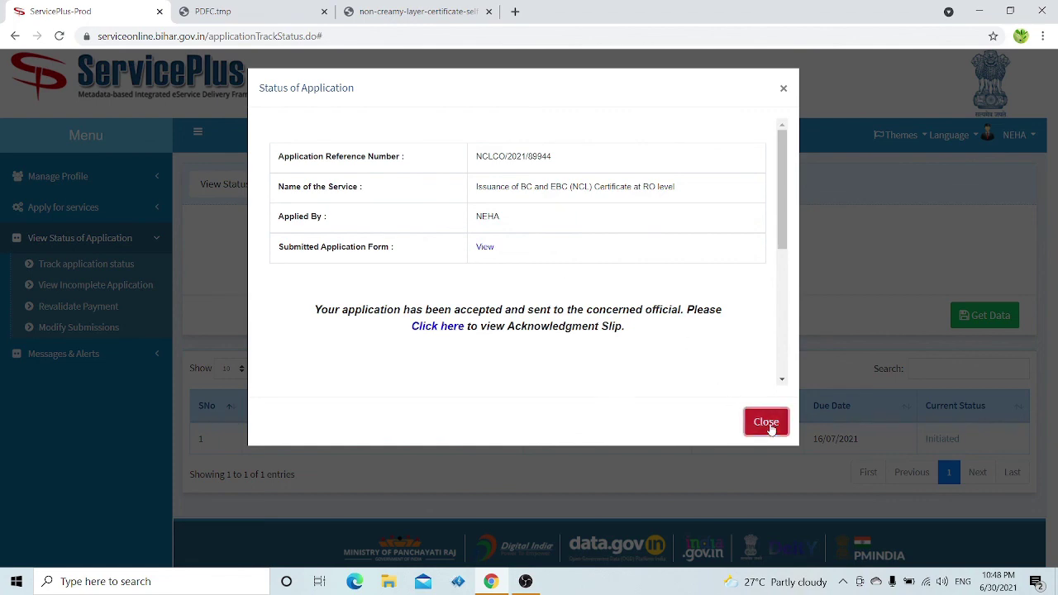